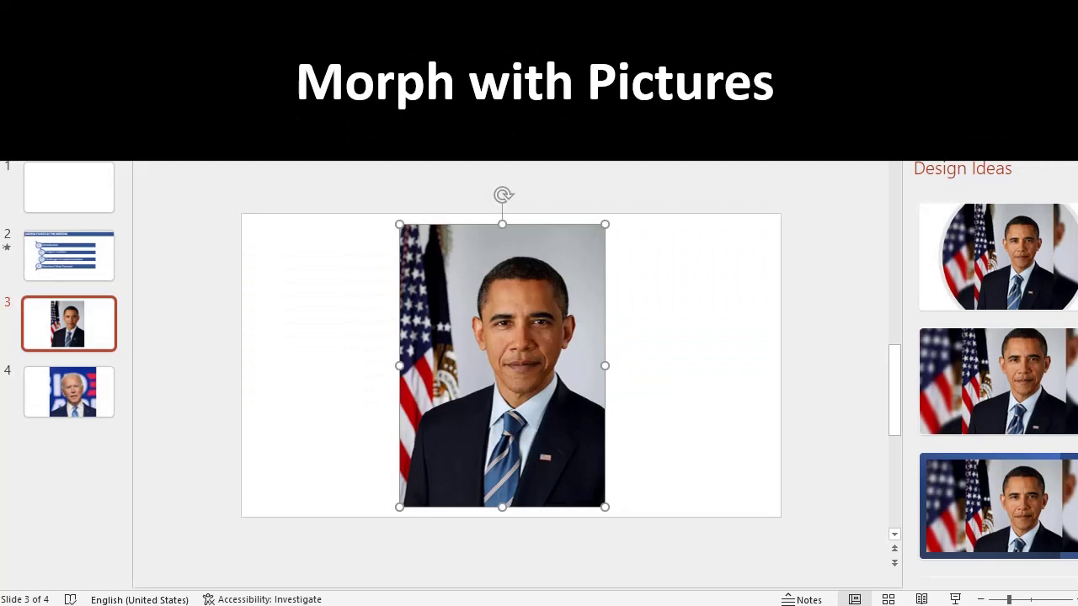
# - Nudge the flag-backed Obama portrait on slide 3 a little to the left along the smart guide
pyautogui.click(564, 362)
pyautogui.moveTo(564, 366); pyautogui.dragTo(561, 359)
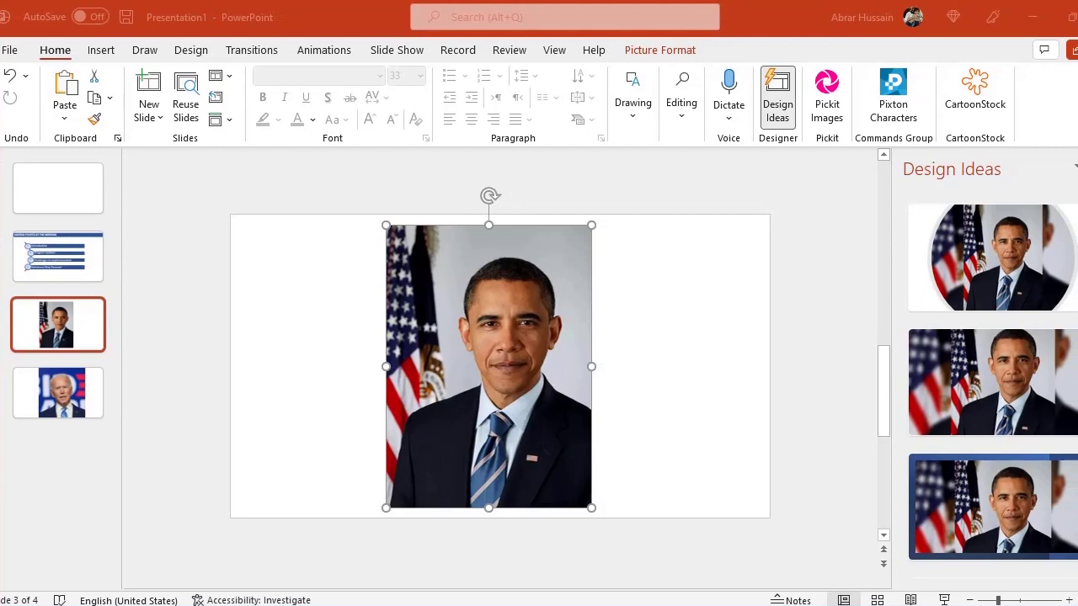
# - Try the blue Design Idea on slide 3, keeping its plain white layout, then go to slide 4's portrait
pyautogui.doubleClick(507, 328)
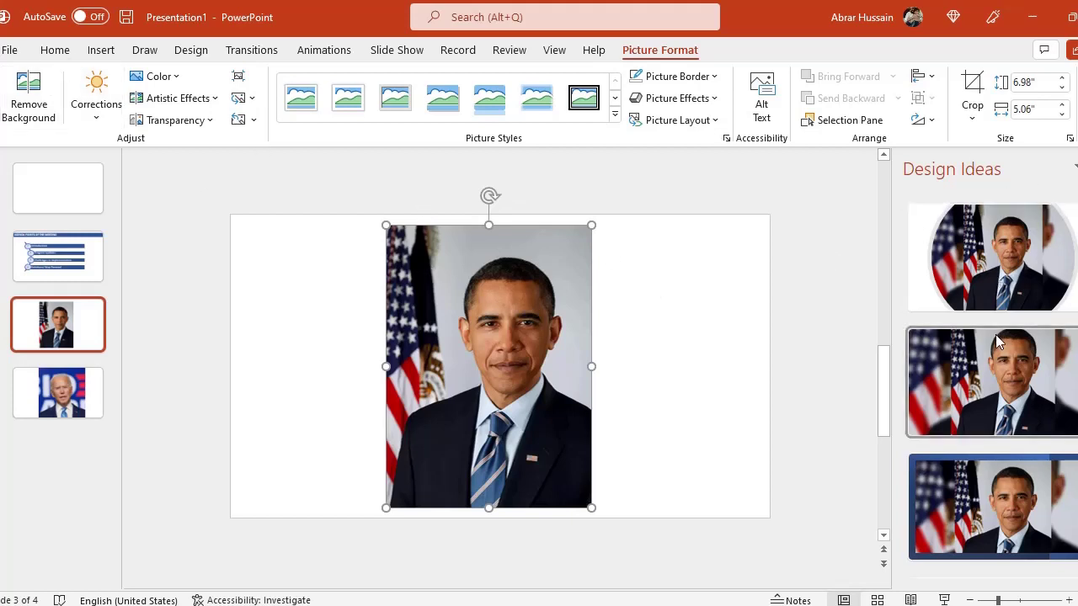
pyautogui.click(55, 50)
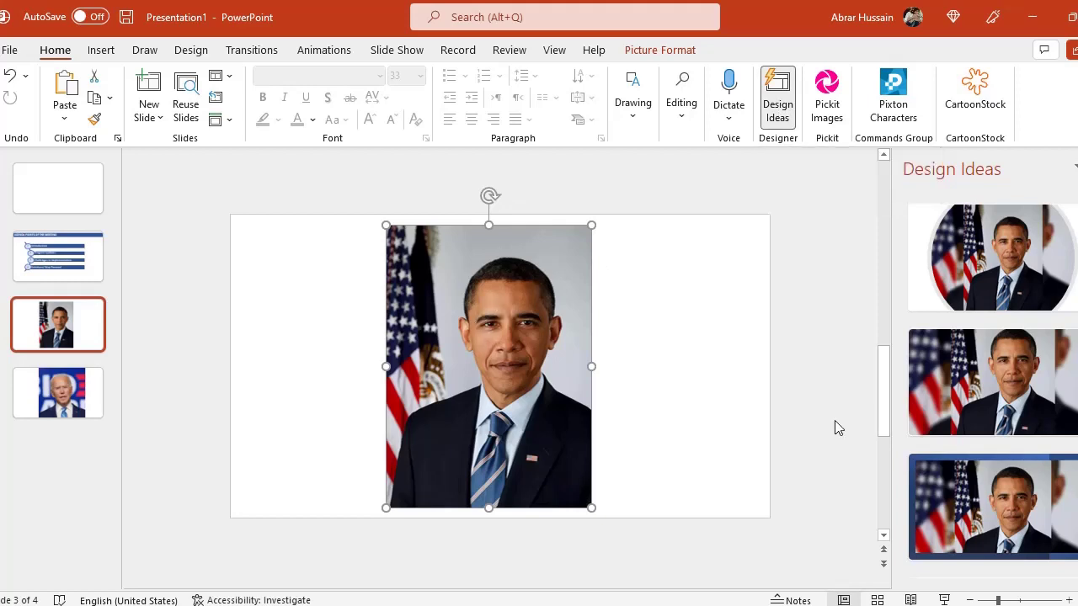
pyautogui.scroll(-3, 1014, 386)
pyautogui.scroll(-5, 1015, 386)
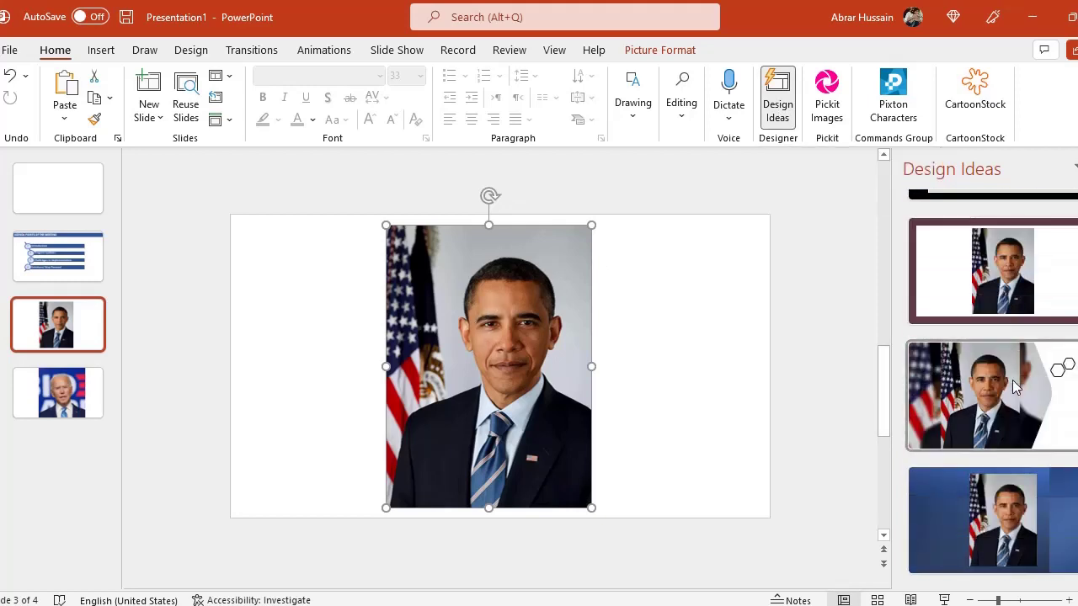
pyautogui.click(983, 355)
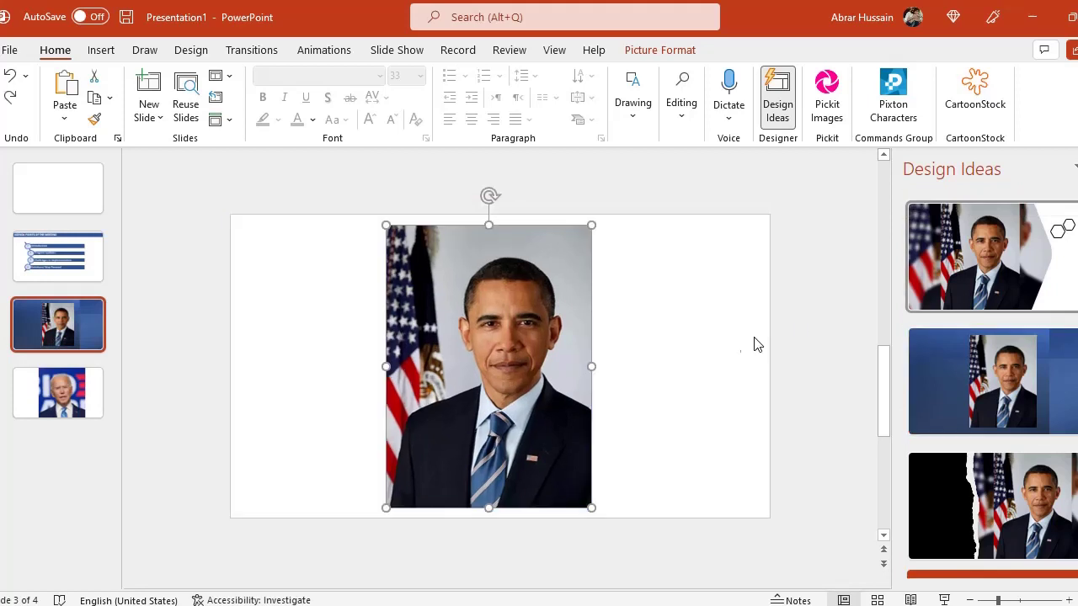
pyautogui.click(83, 409)
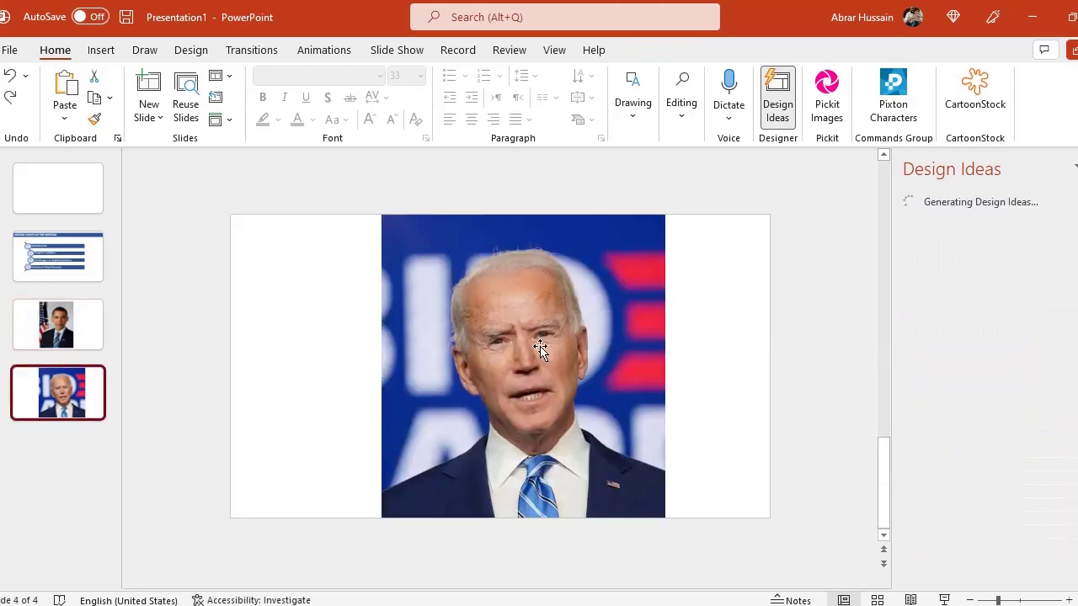
# - Paste the blue-backdrop portrait onto slide 3, shrink it and arrange both portraits side by side
pyautogui.click(464, 346)
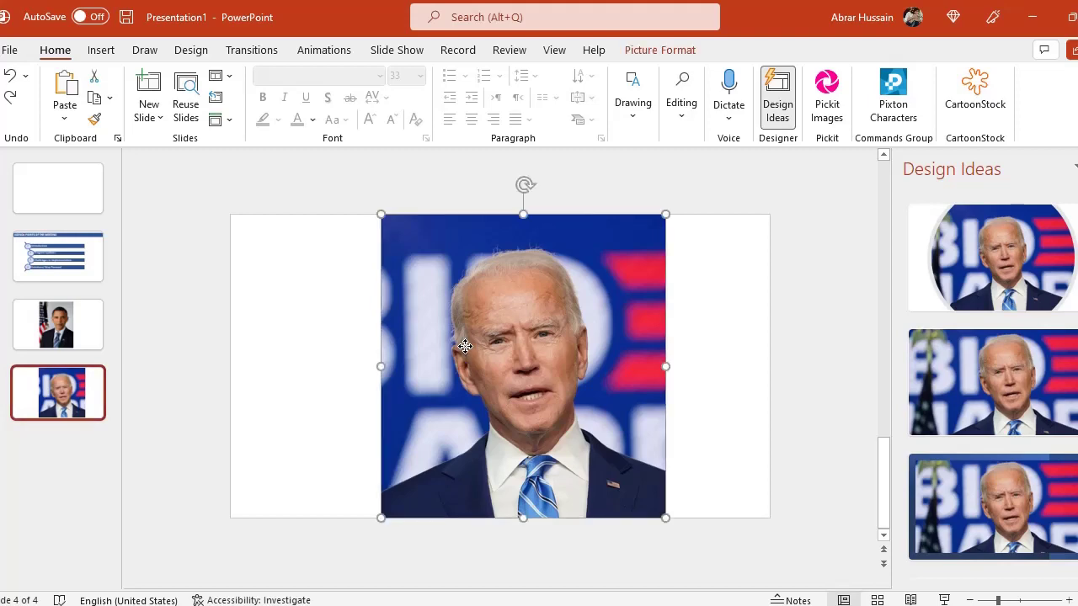
pyautogui.click(20, 340)
pyautogui.hotkey('ctrl', 'v')
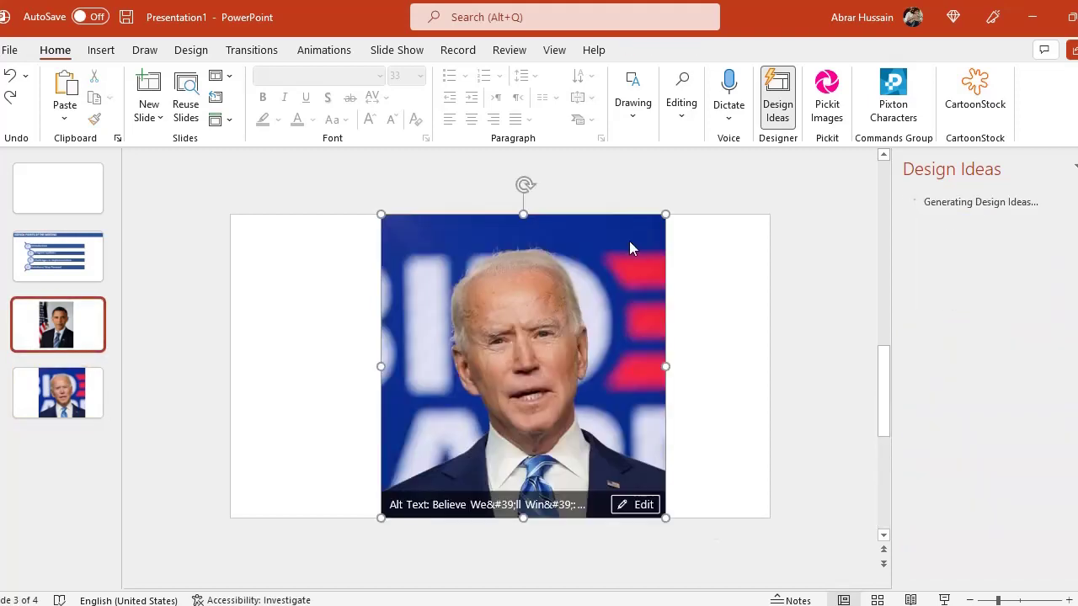
pyautogui.moveTo(666, 213); pyautogui.dragTo(565, 320)
pyautogui.moveTo(515, 363); pyautogui.dragTo(672, 294)
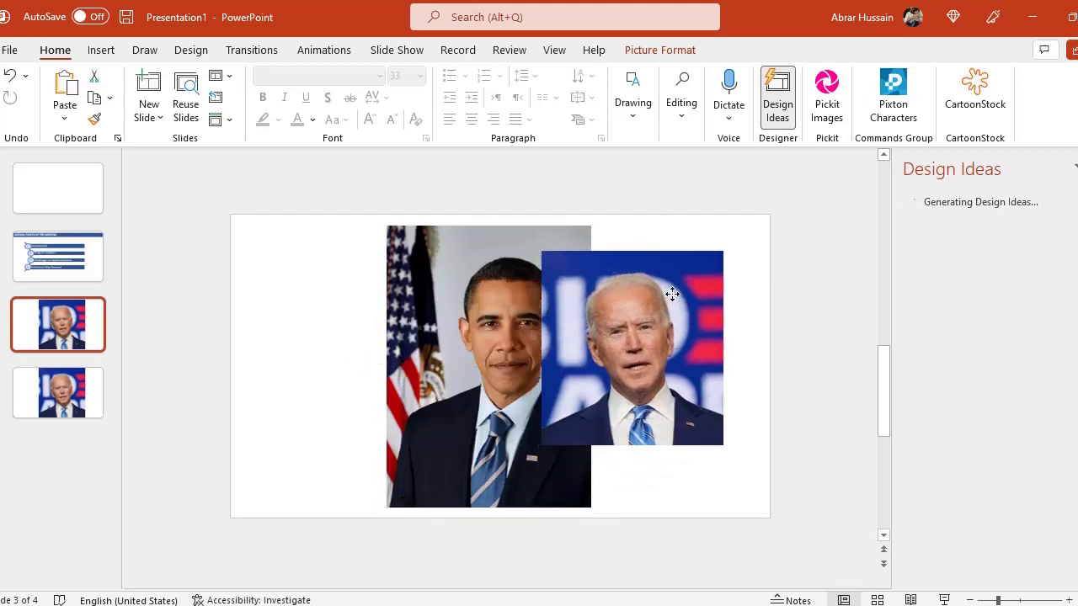
pyautogui.click(412, 337)
pyautogui.moveTo(452, 345); pyautogui.dragTo(391, 345)
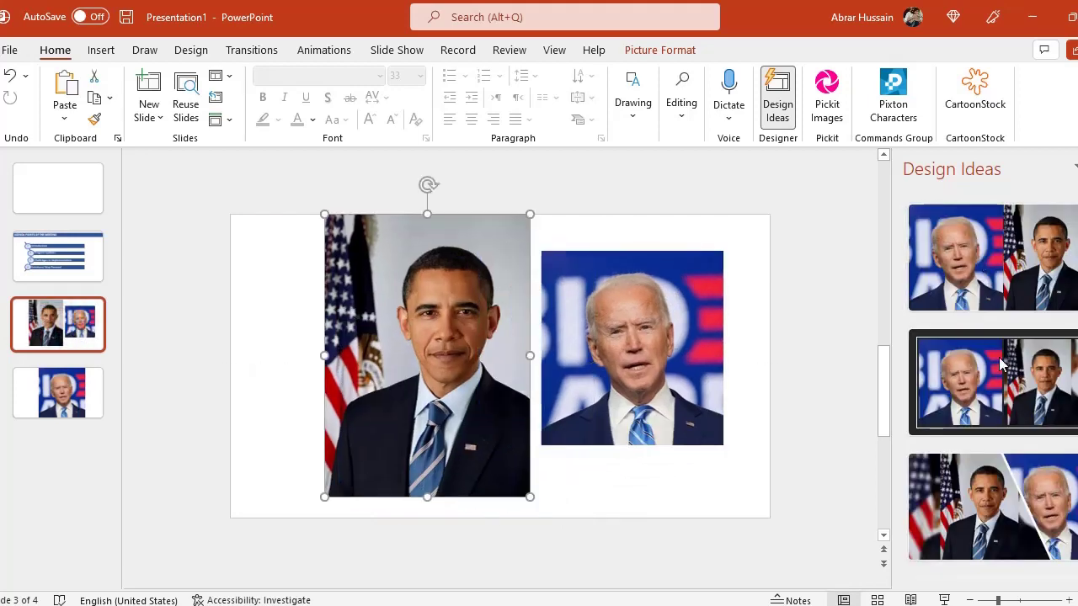
# - Undo the pasted portrait and move the flag-backed portrait up to the slide's top edge
pyautogui.hotkey('ctrl', 'z')
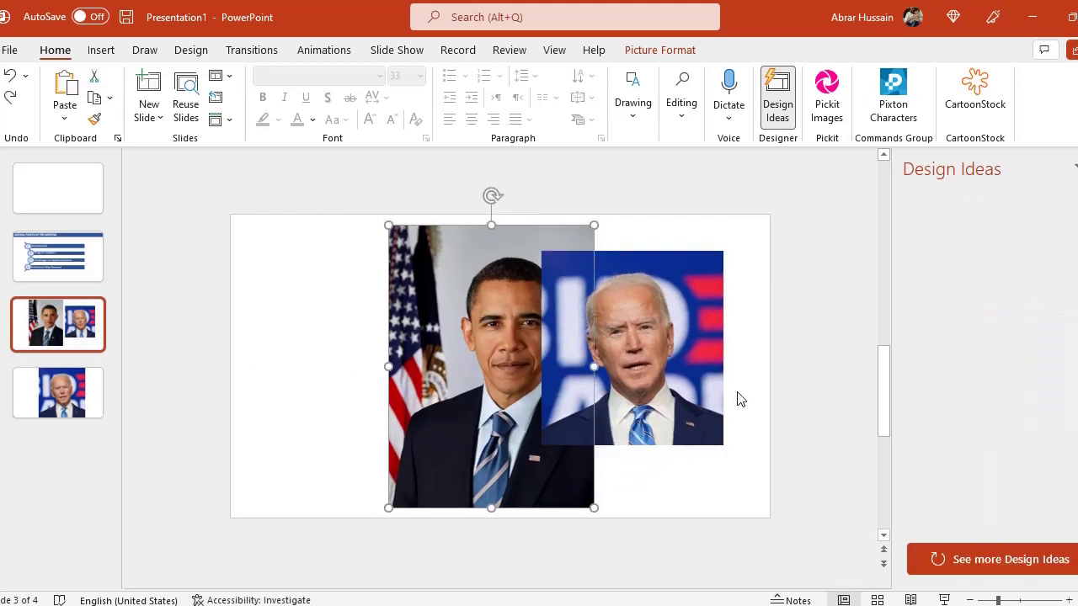
pyautogui.press('Left')
pyautogui.hotkey('ctrl', 'z')
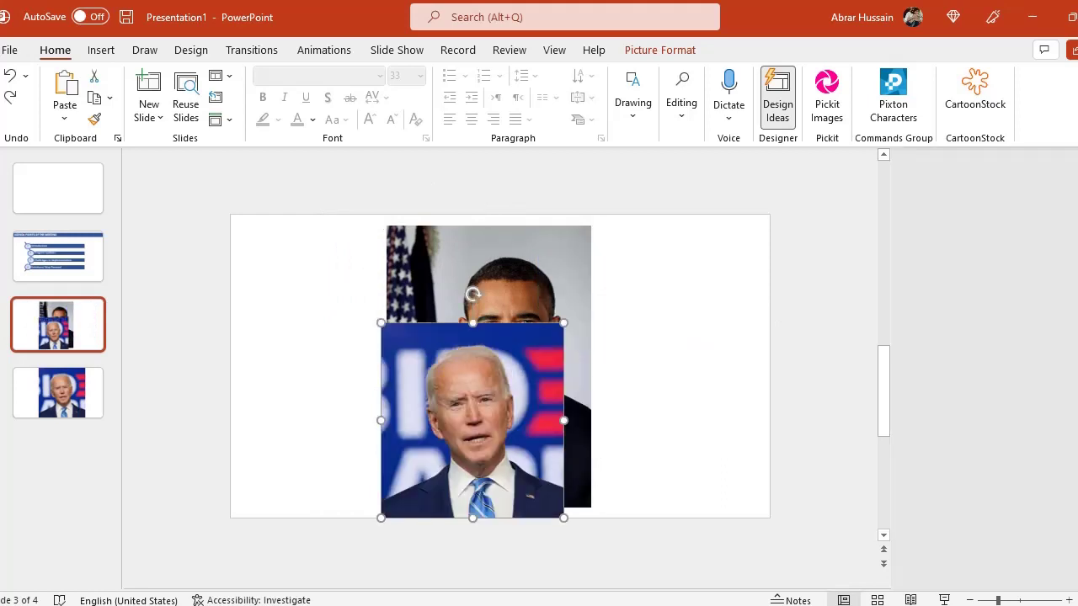
pyautogui.hotkey('ctrl', 'z')
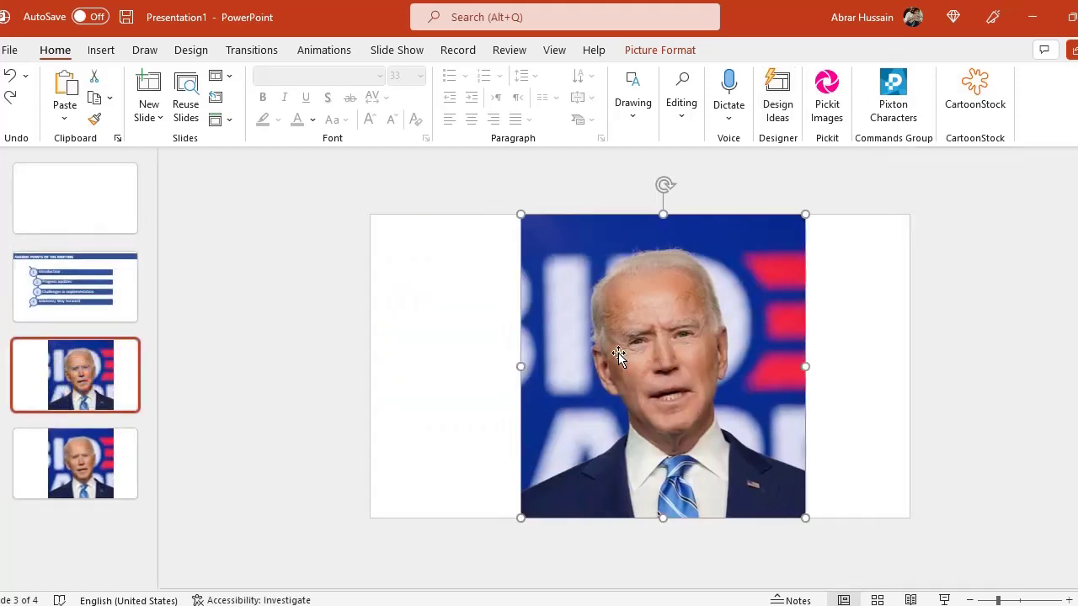
pyautogui.hotkey('ctrl', 'z')
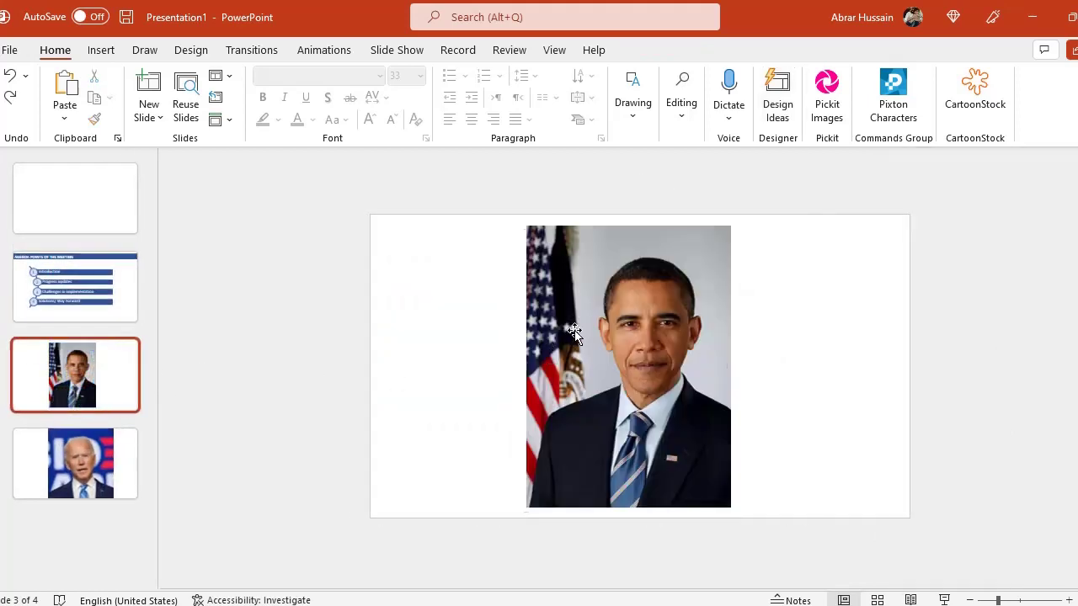
pyautogui.click(604, 314)
pyautogui.moveTo(606, 335); pyautogui.dragTo(604, 321)
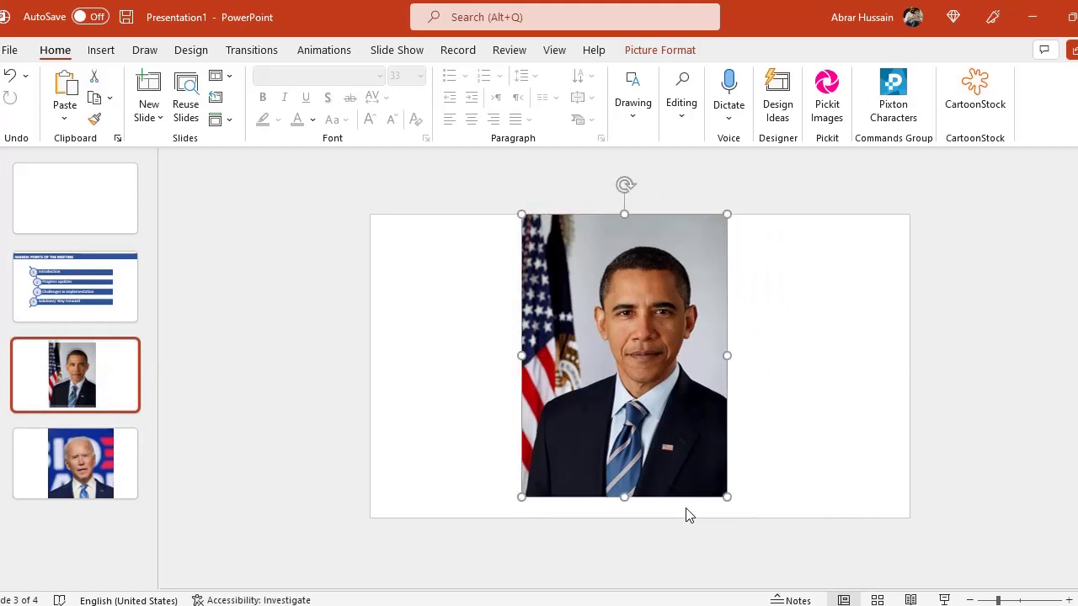
pyautogui.moveTo(727, 498)
pyautogui.mouseDown()
pyautogui.moveTo(741, 509)
pyautogui.moveTo(734, 517)
pyautogui.mouseUp()
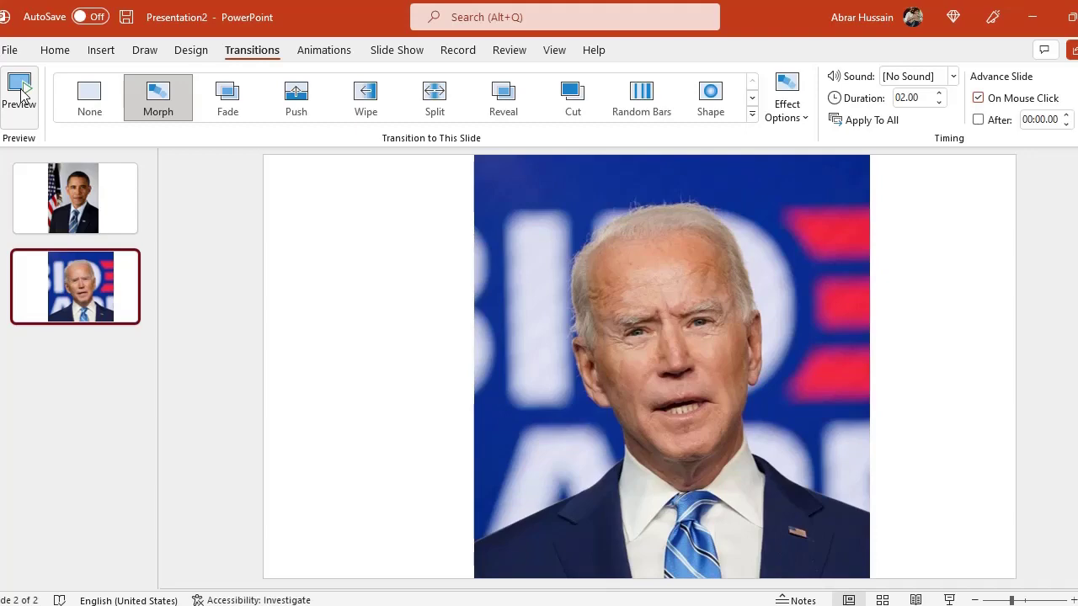
# - Preview the Morph into slide 2, then select the flag-backed portrait on slide 1
pyautogui.click(22, 89)
pyautogui.click(78, 211)
pyautogui.click(741, 274)
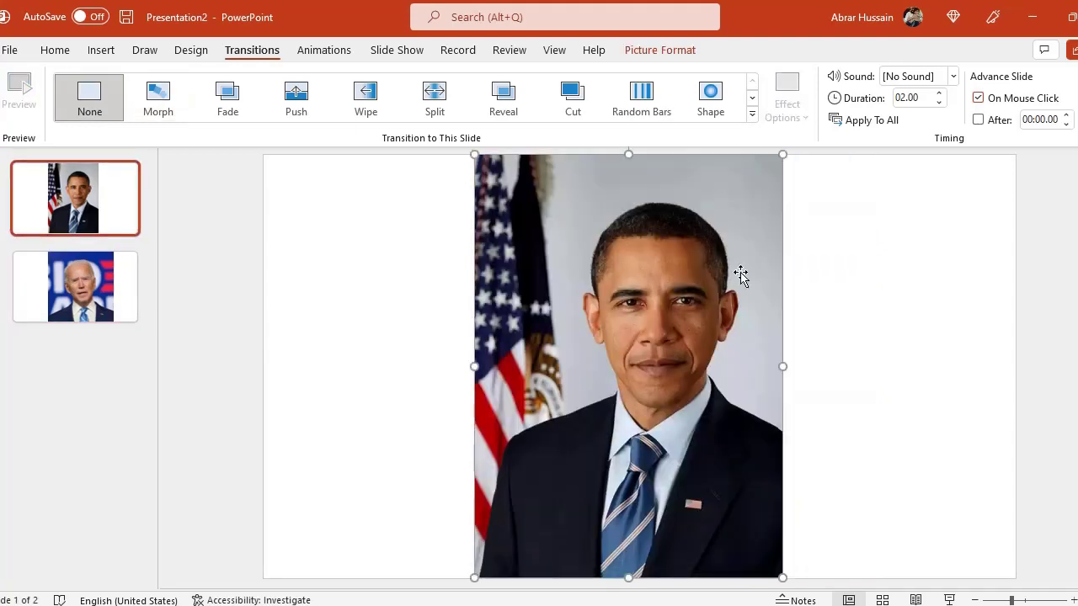
pyautogui.click(70, 282)
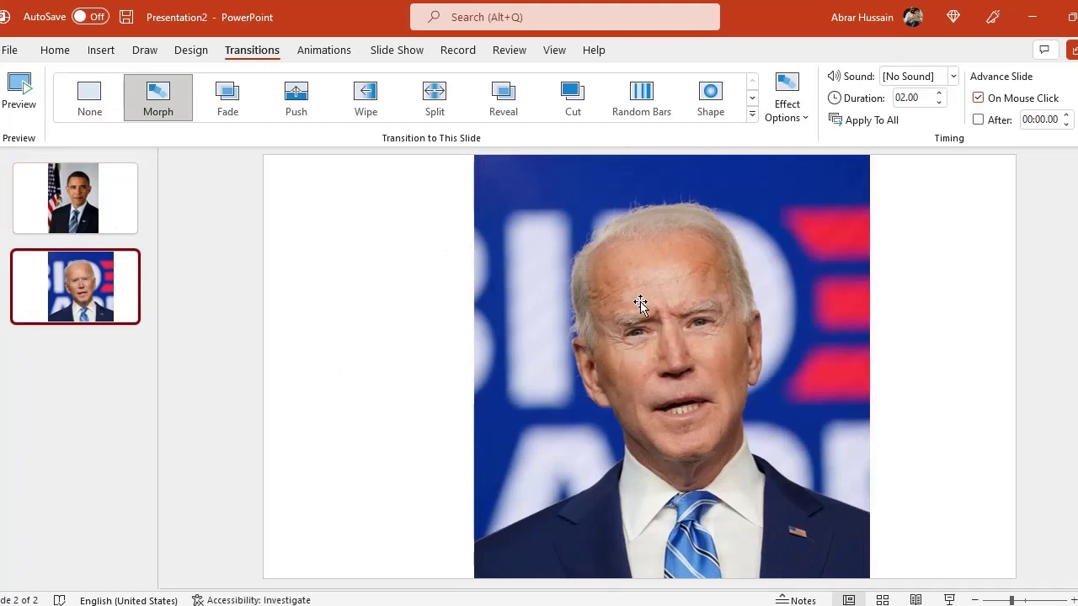
pyautogui.click(66, 215)
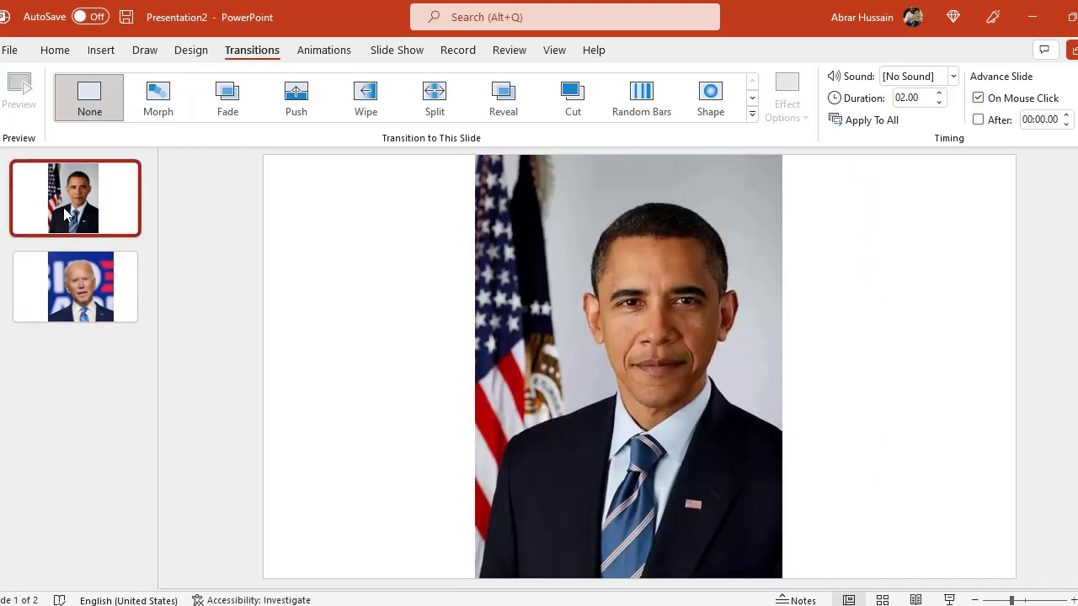
pyautogui.click(608, 241)
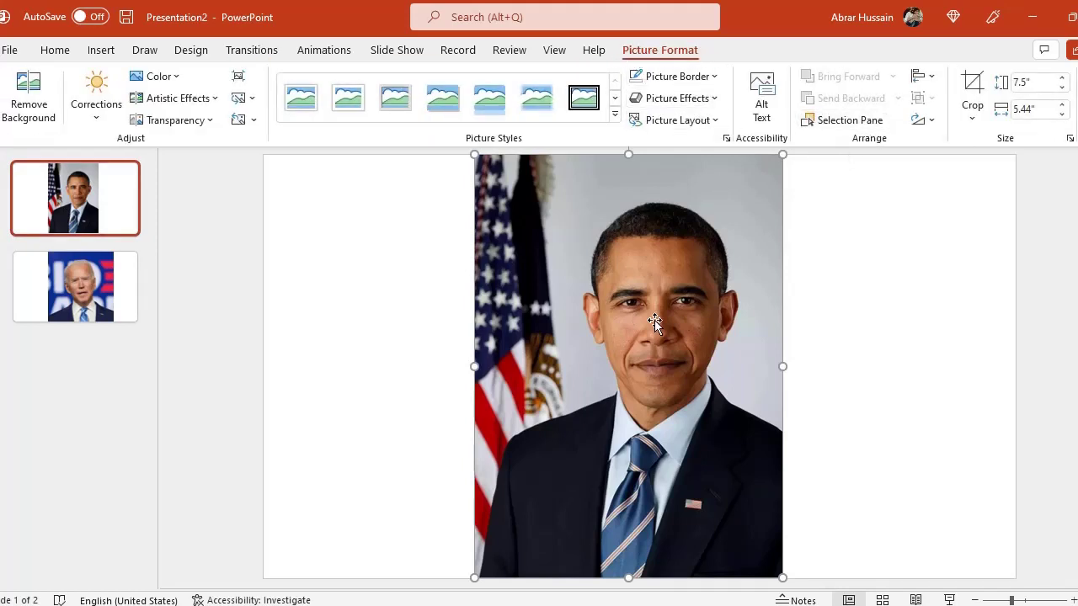
# - In the Selection Pane, name slide 1's flag-backed portrait !!Pic1
pyautogui.click(843, 122)
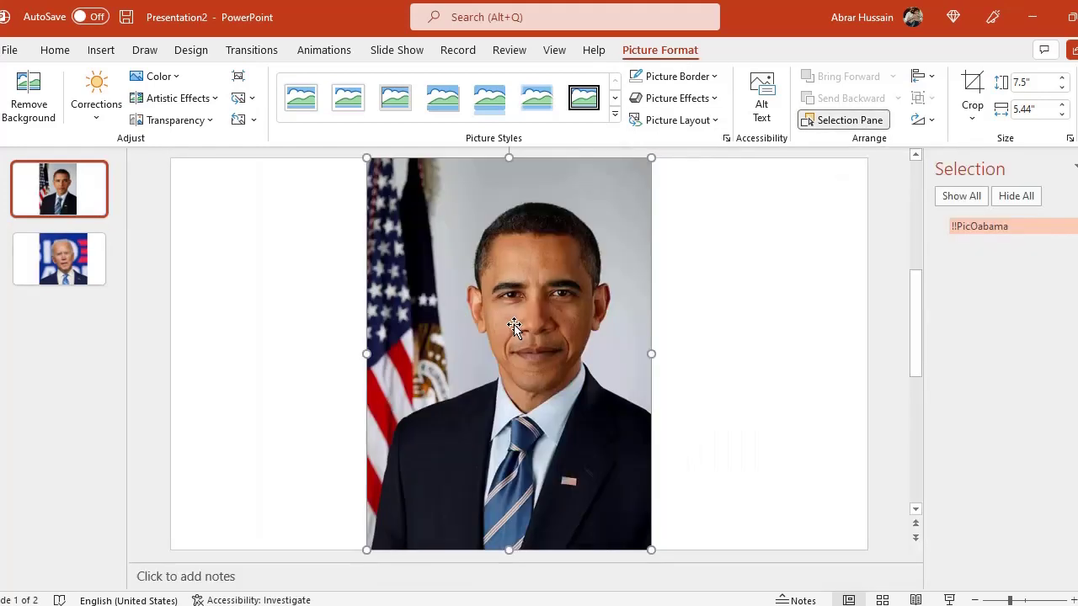
pyautogui.click(1003, 228)
pyautogui.moveTo(1010, 228); pyautogui.dragTo(990, 227)
pyautogui.hotkey('ctrl', 'a')
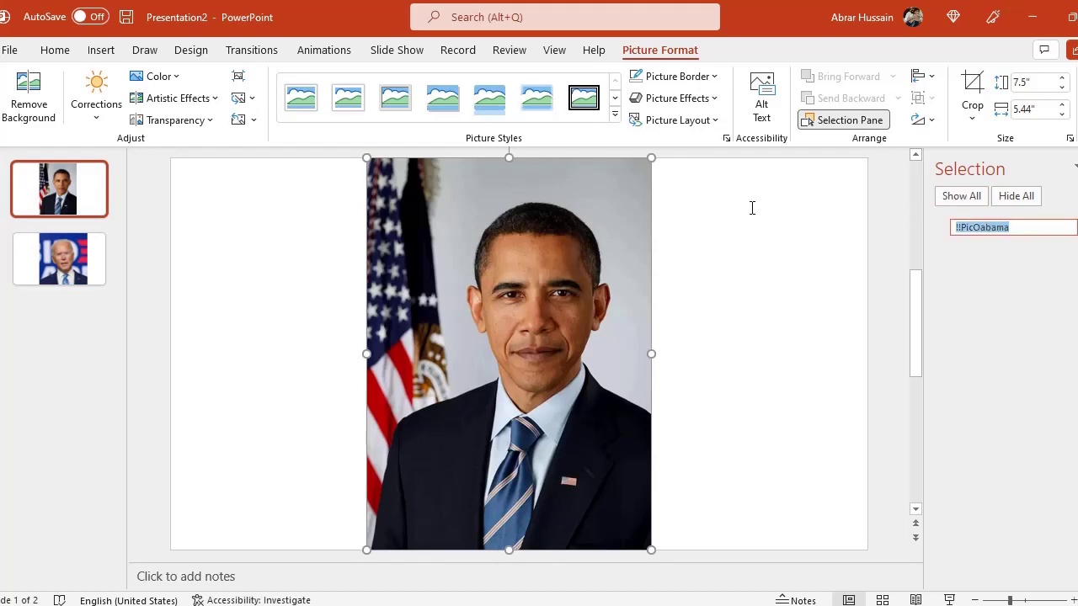
pyautogui.write('!!Pic1')
pyautogui.click(974, 229)
# - Replace the Biden picture's name !!PicOabama with !!Pic1 on slide 2 and compare with slide 1
pyautogui.click(59, 259)
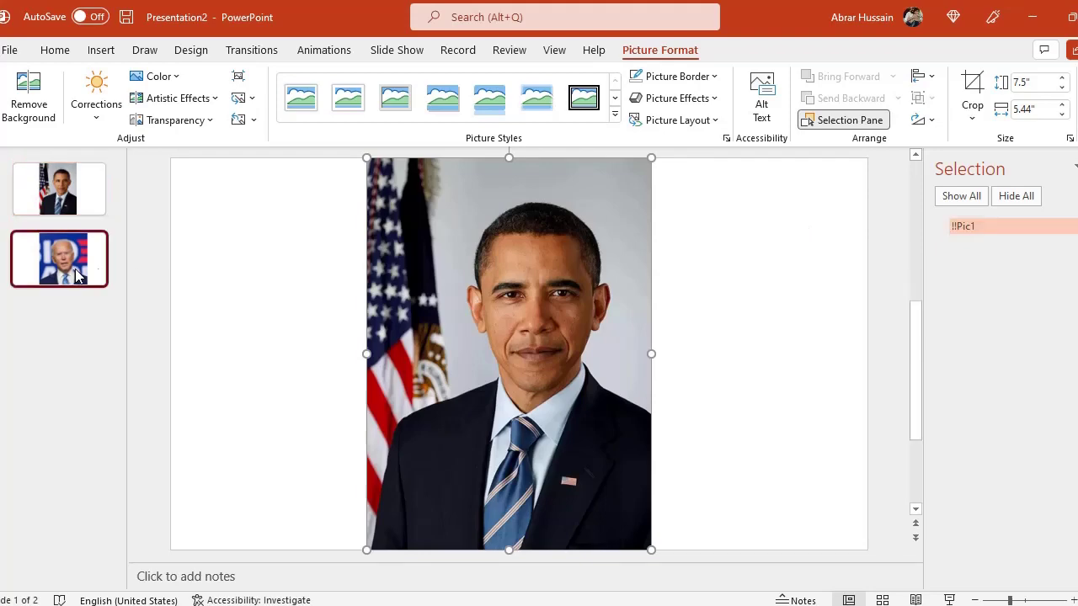
pyautogui.click(1006, 226)
pyautogui.click(1012, 223)
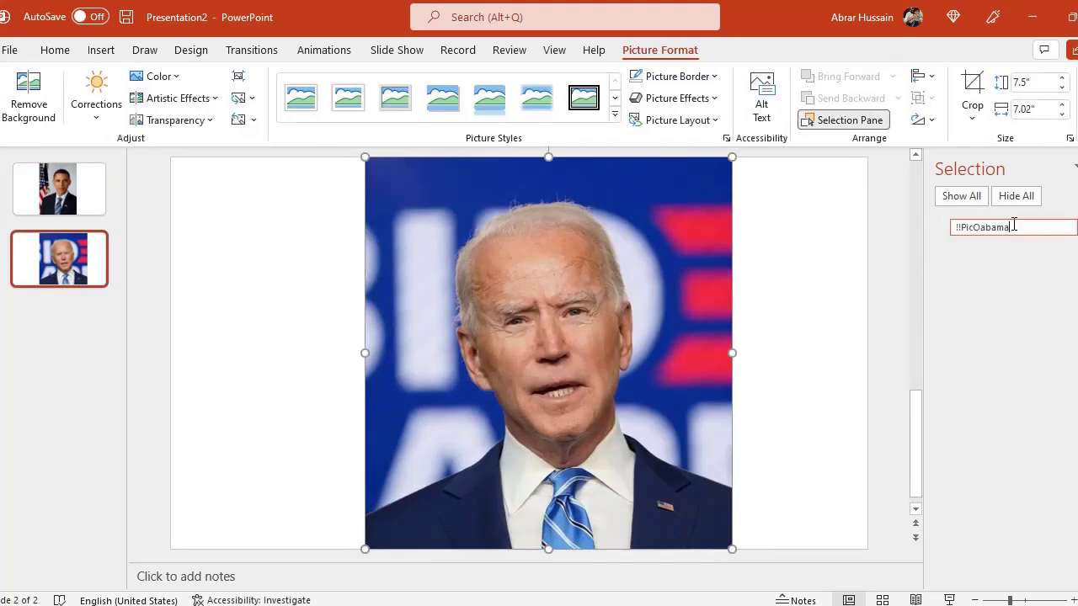
pyautogui.hotkey('ctrl', 'a')
pyautogui.write('!!Pic1')
pyautogui.click(779, 270)
pyautogui.click(25, 195)
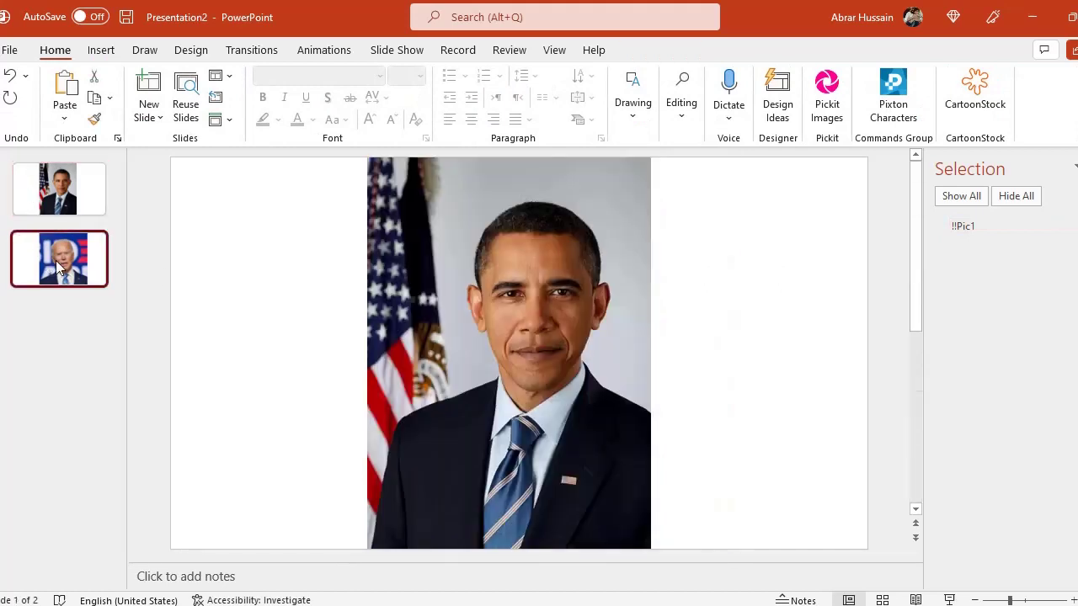
pyautogui.press('Up')
pyautogui.press('Down')
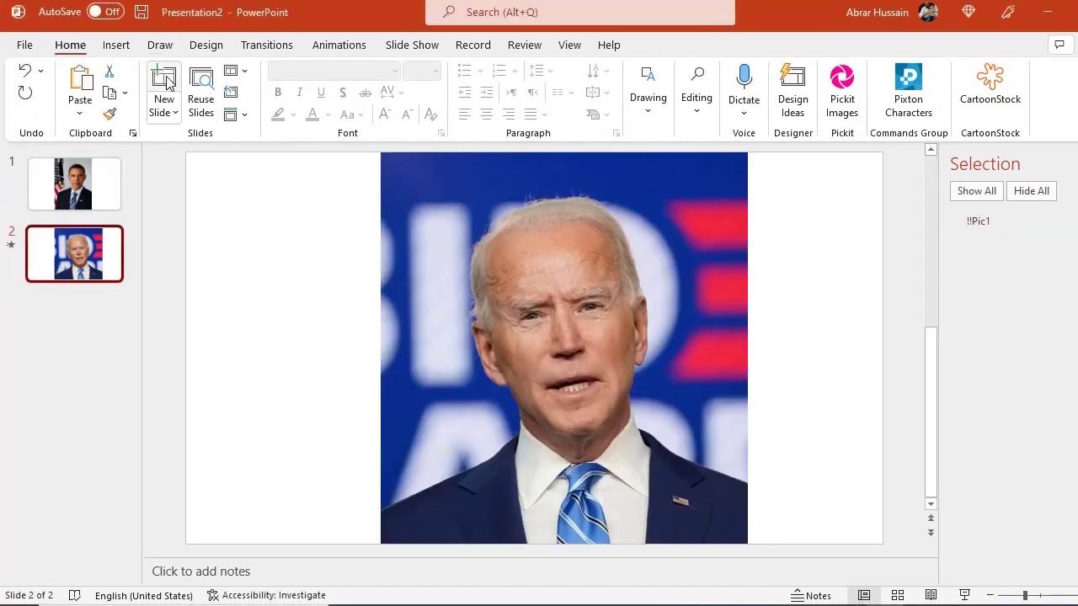
# - Apply and preview Morph on the Biden slide, then move the Trump picture up-left on slide 3
pyautogui.click(262, 48)
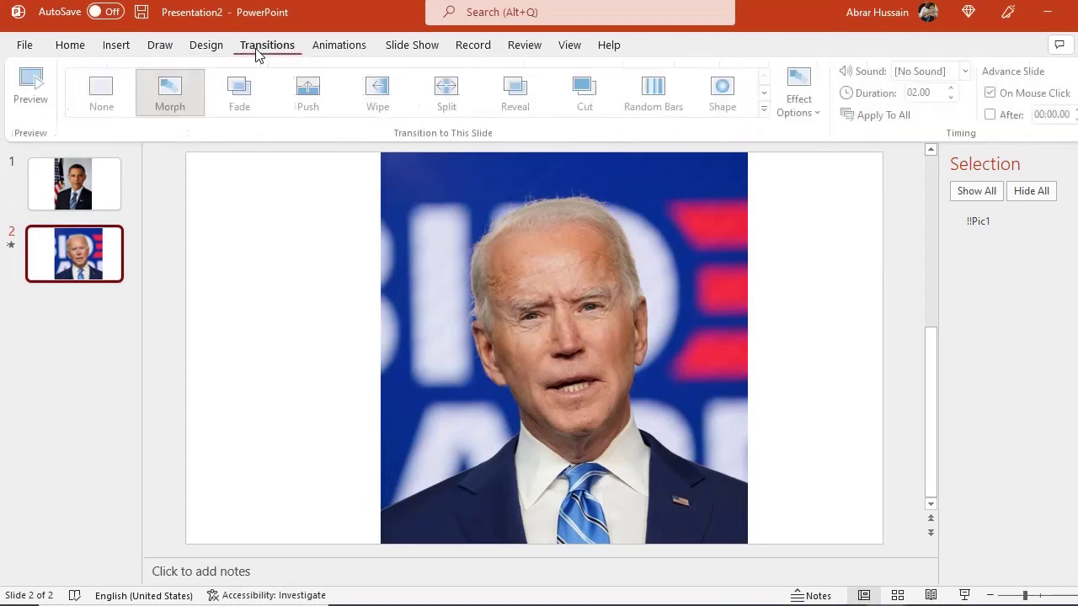
pyautogui.click(175, 109)
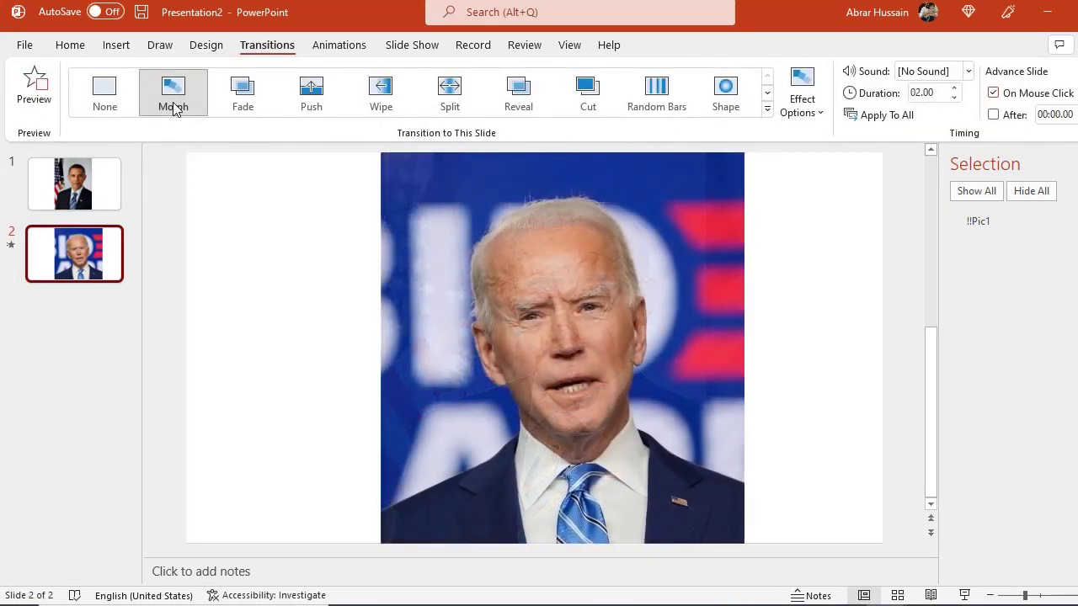
pyautogui.click(25, 85)
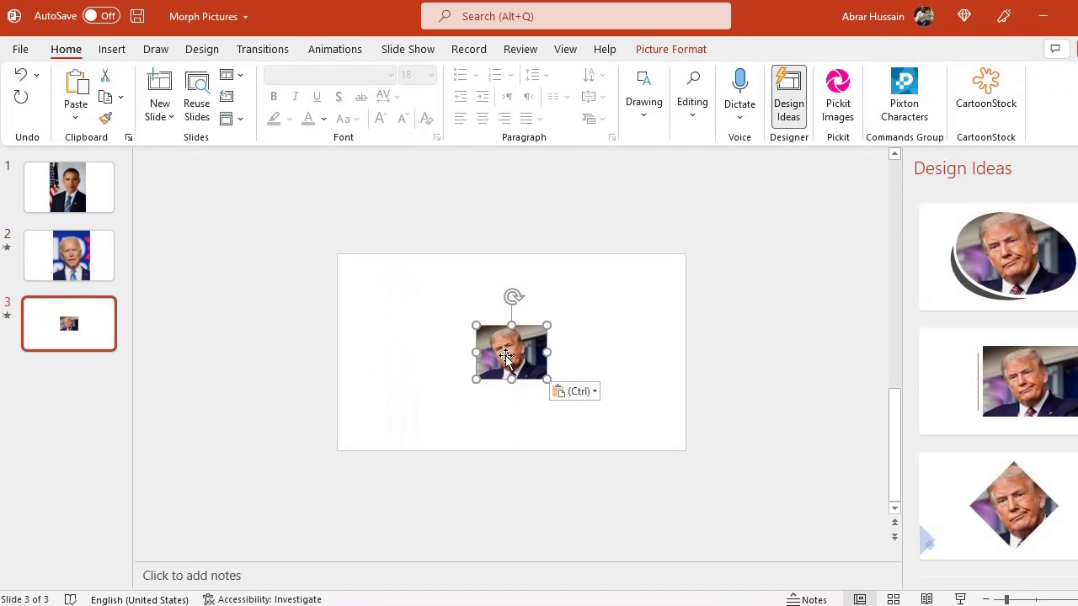
pyautogui.moveTo(505, 355); pyautogui.dragTo(474, 309)
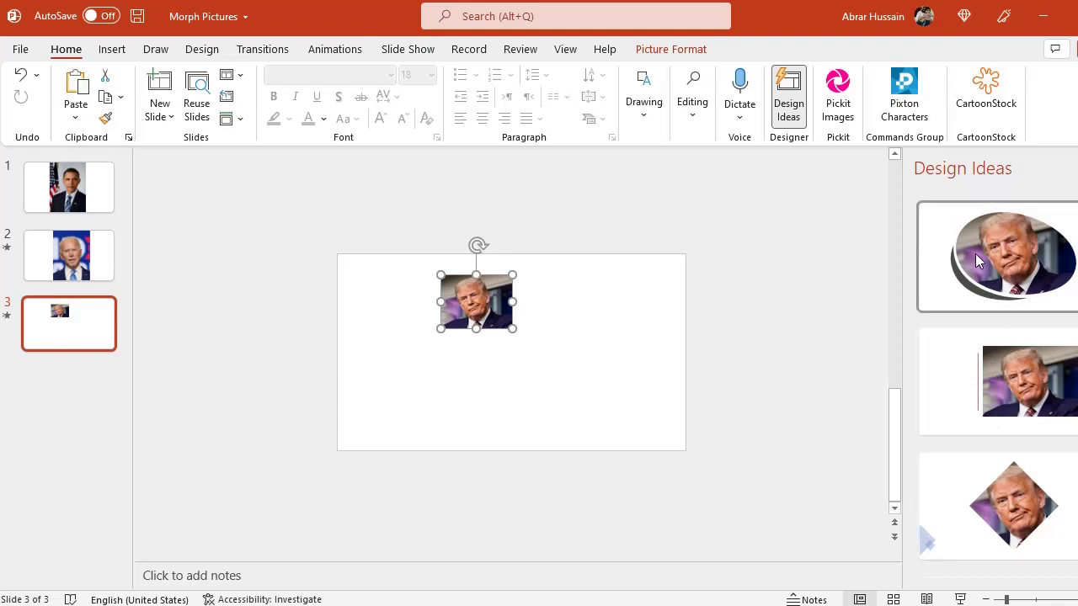
# - Apply the oval Design Idea to the Trump picture and open its Picture 2 name in the Selection Pane
pyautogui.click(1029, 285)
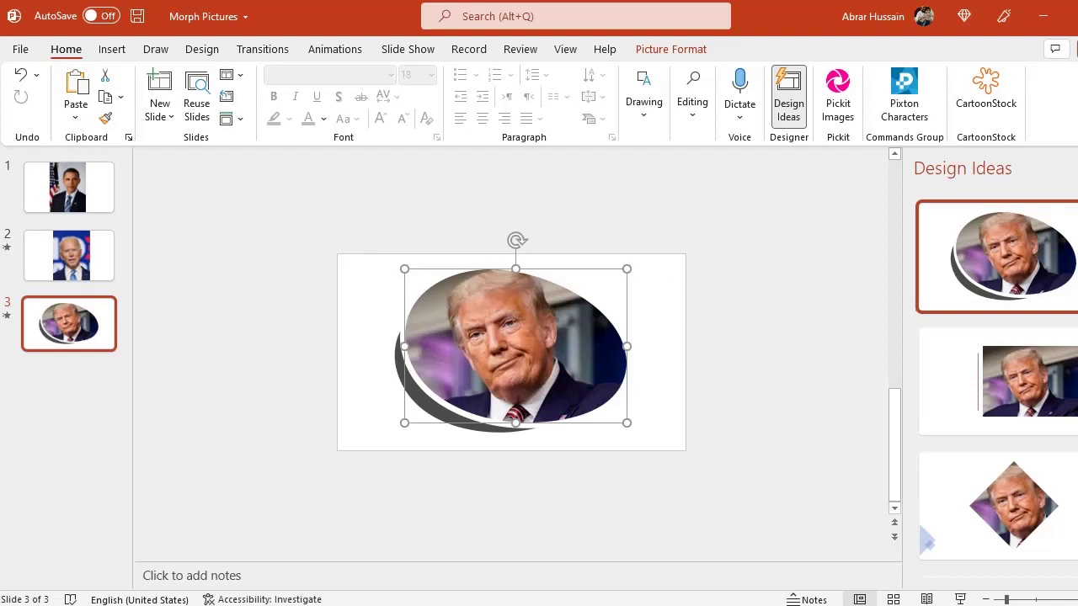
pyautogui.doubleClick(644, 344)
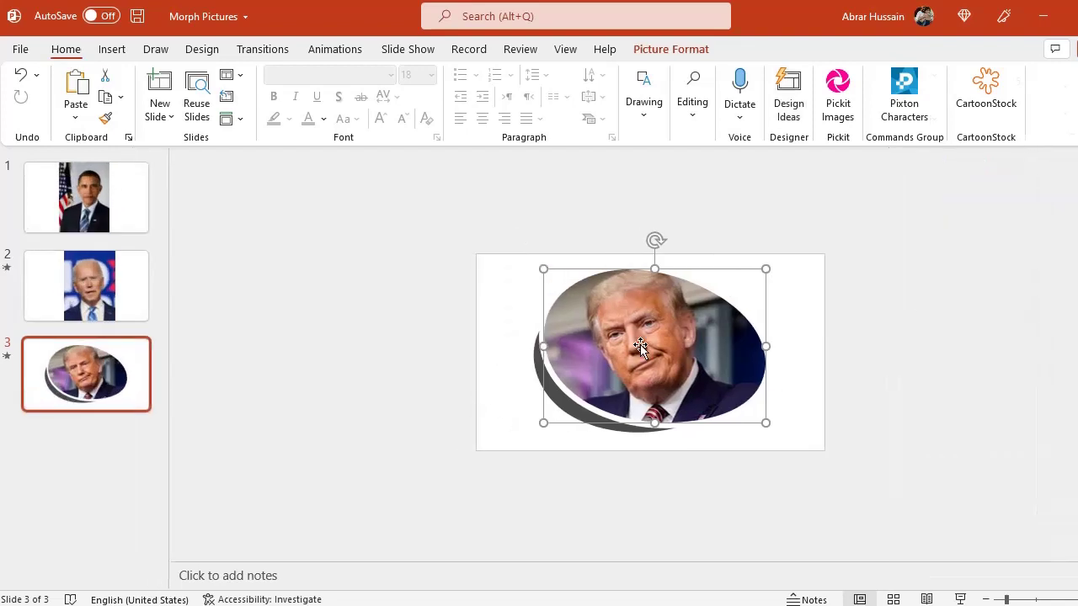
pyautogui.click(851, 119)
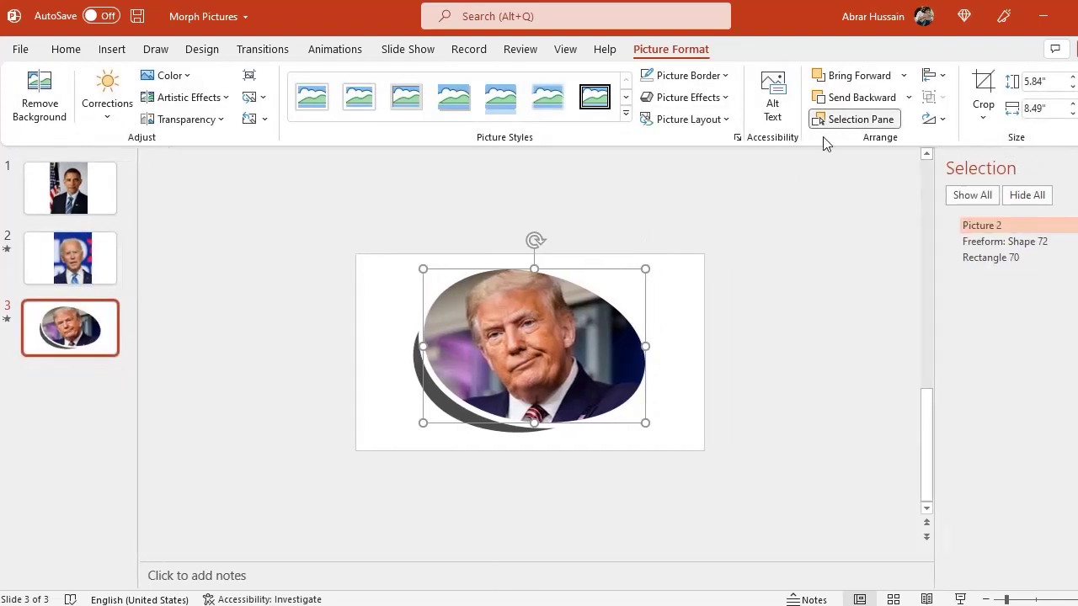
pyautogui.click(1003, 225)
pyautogui.moveTo(1006, 225); pyautogui.dragTo(888, 225)
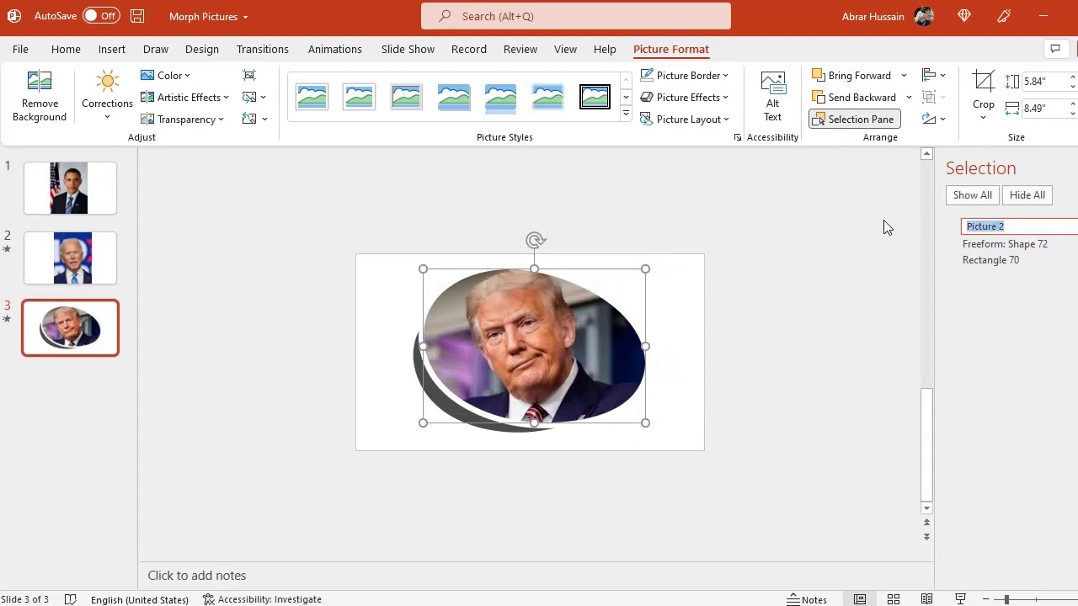
# - Check the Biden picture's !!Pic1 name on slide 2
pyautogui.click(97, 268)
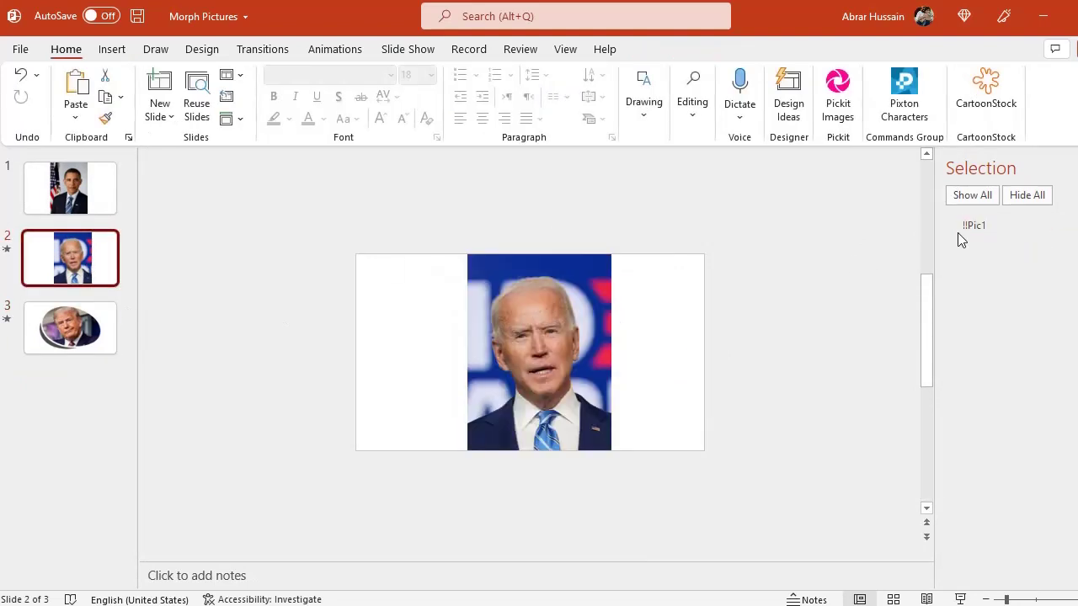
pyautogui.click(986, 225)
pyautogui.click(997, 227)
pyautogui.moveTo(995, 226); pyautogui.dragTo(916, 222)
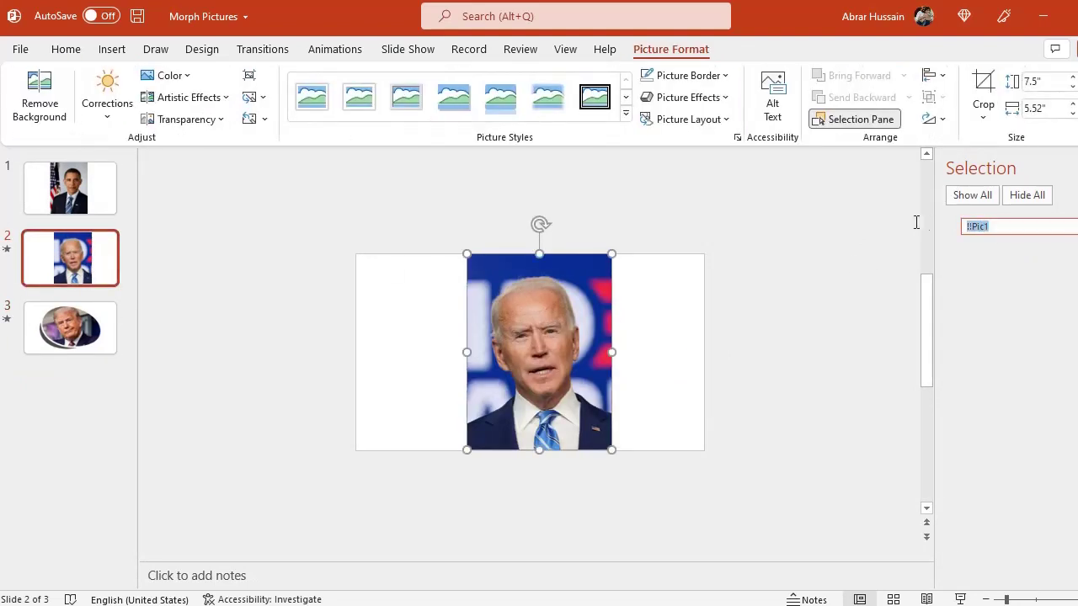
# - Rename slide 3's Picture 2 to !!Pic1
pyautogui.click(67, 330)
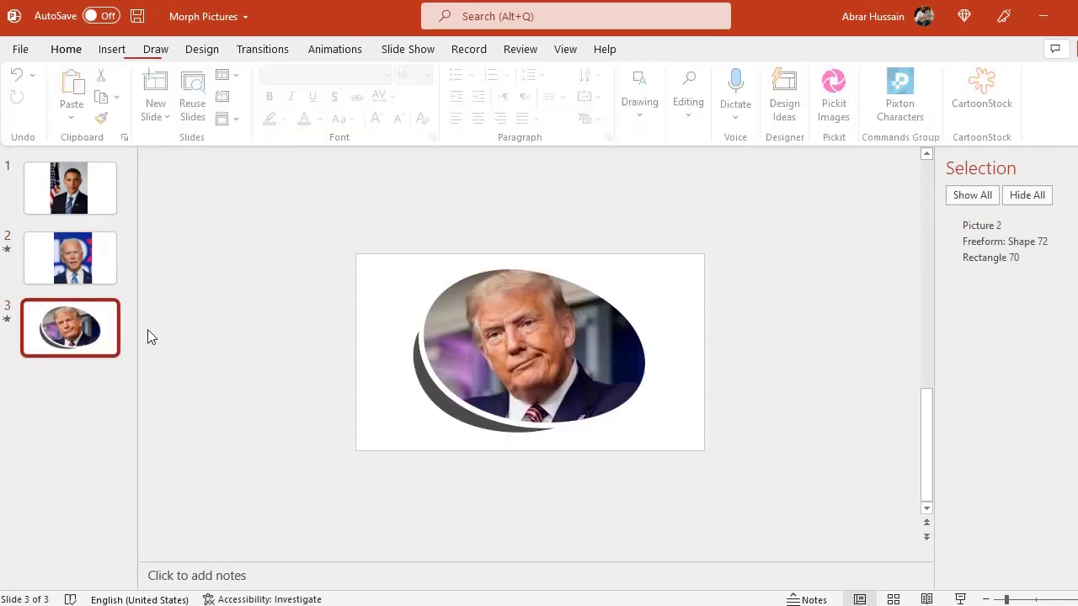
pyautogui.click(1014, 224)
pyautogui.click(1001, 225)
pyautogui.moveTo(1002, 224); pyautogui.dragTo(906, 224)
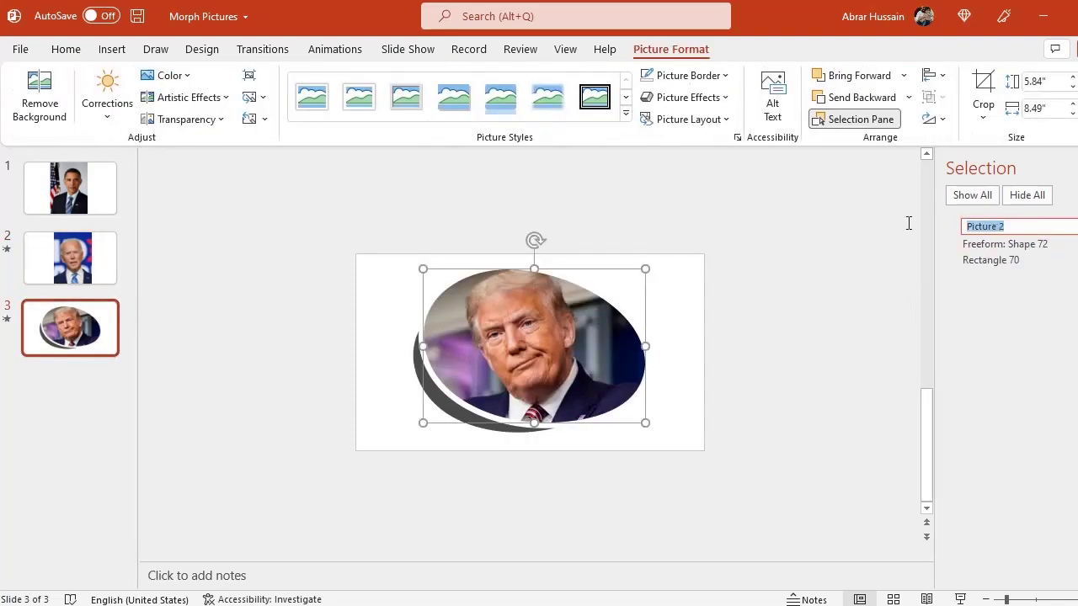
pyautogui.write('!!Pic1')
pyautogui.click(818, 309)
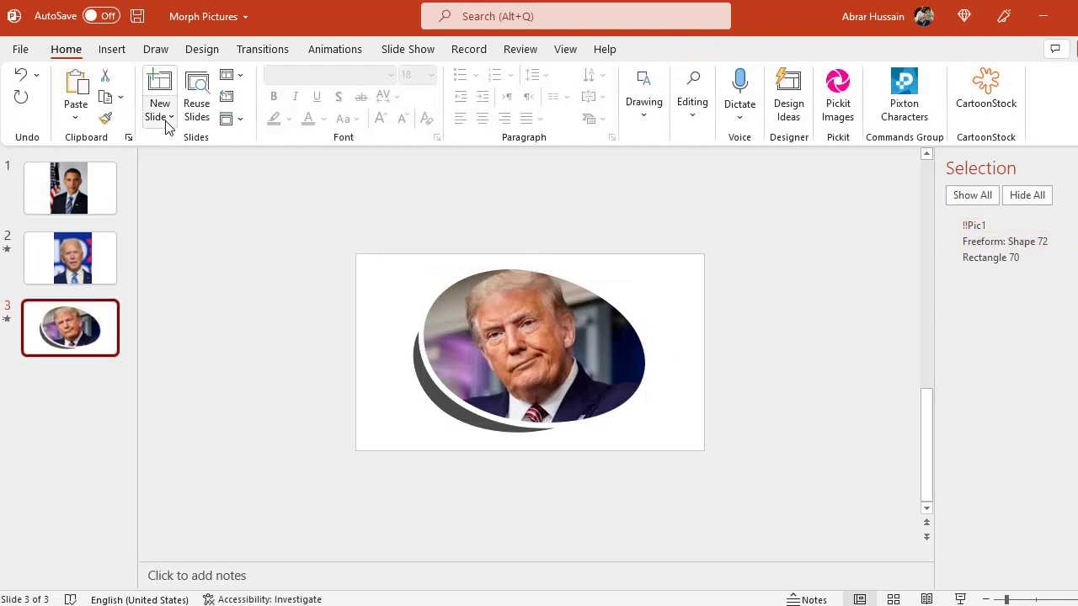
# - Apply Morph to the Trump slide, preview it, and check the other slides' transitions
pyautogui.click(260, 49)
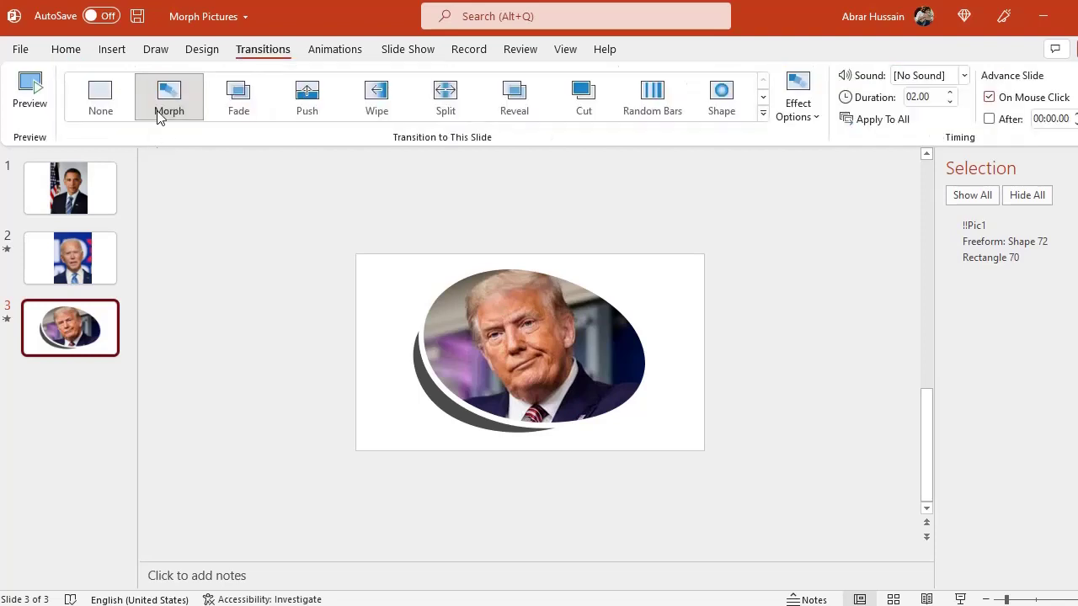
pyautogui.click(36, 95)
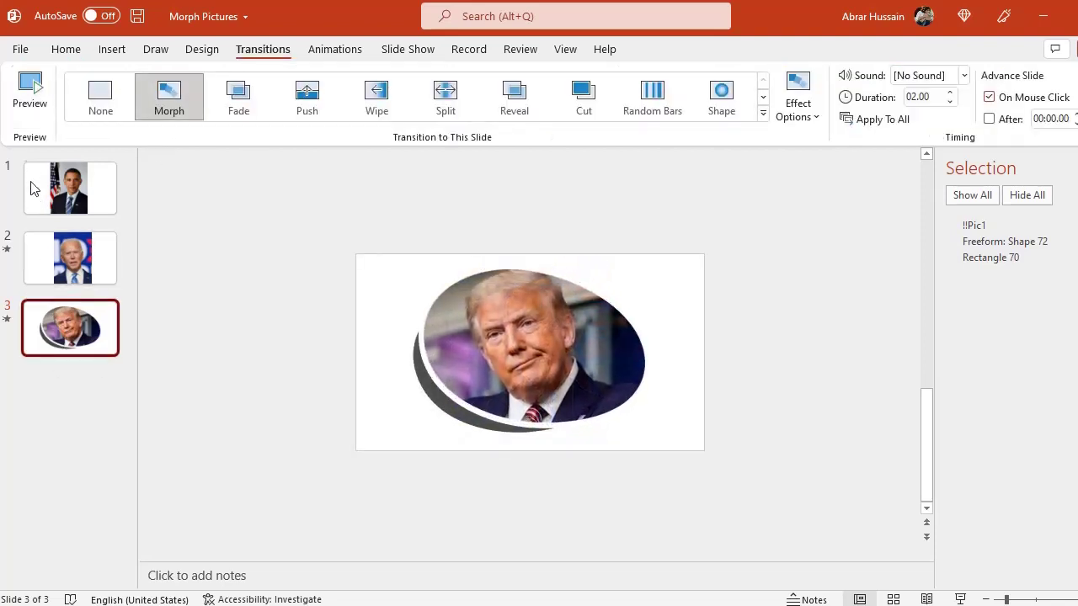
pyautogui.click(73, 253)
pyautogui.click(70, 188)
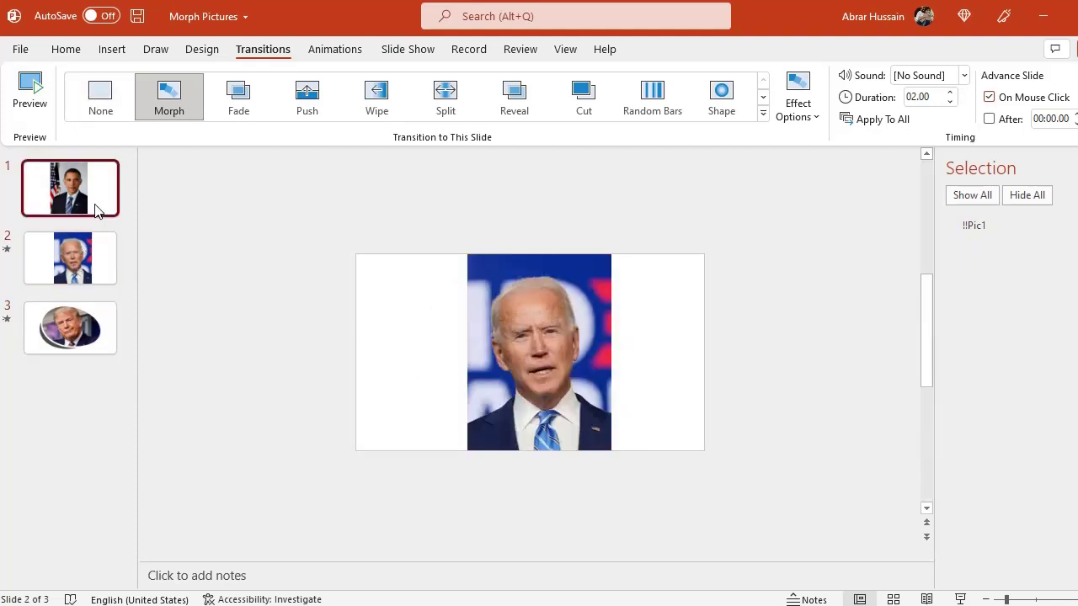
pyautogui.click(72, 258)
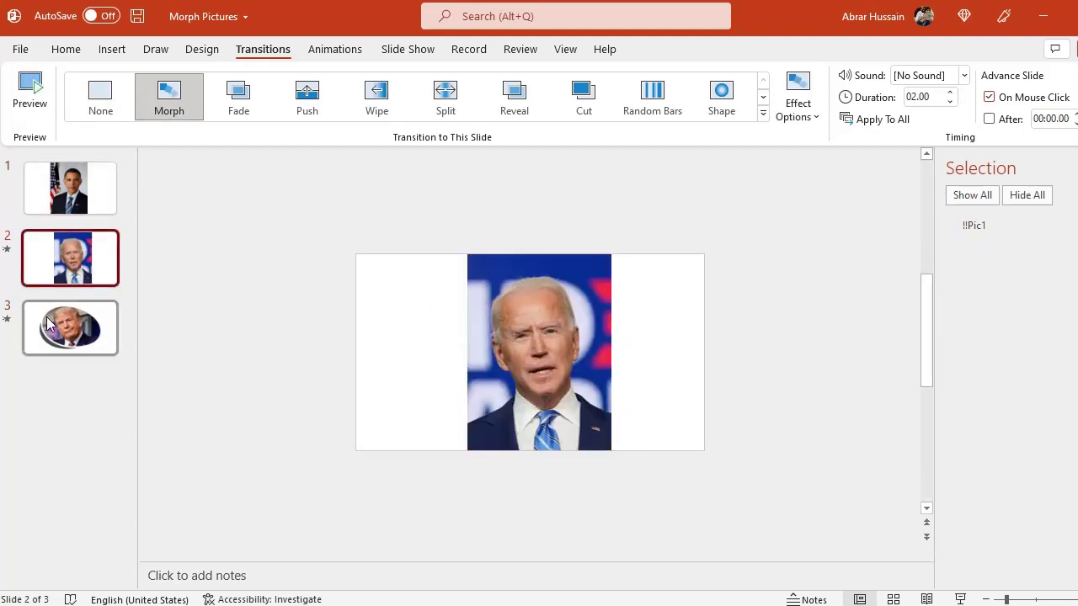
# - Run the slide show with F5 through Obama, Biden and Trump, then exit
pyautogui.press('F5')
pyautogui.click(941, 379)
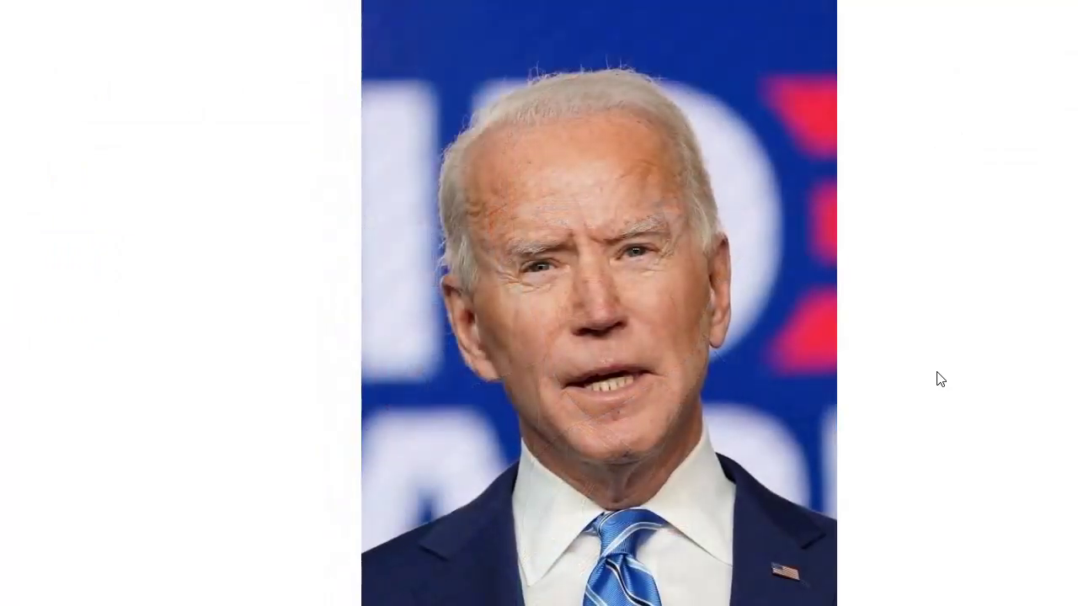
pyautogui.click(940, 378)
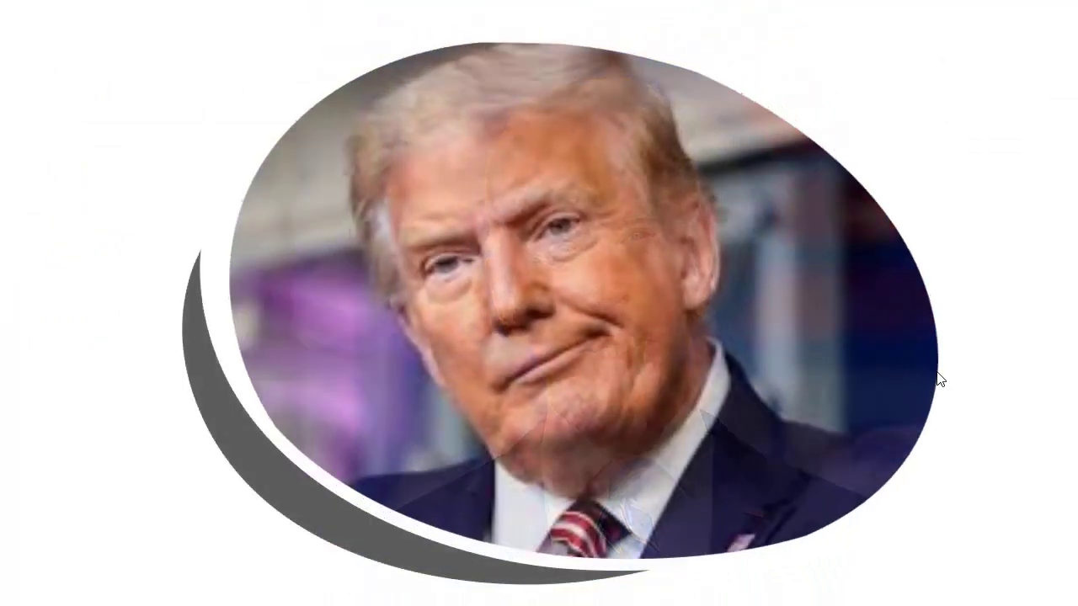
pyautogui.click(941, 379)
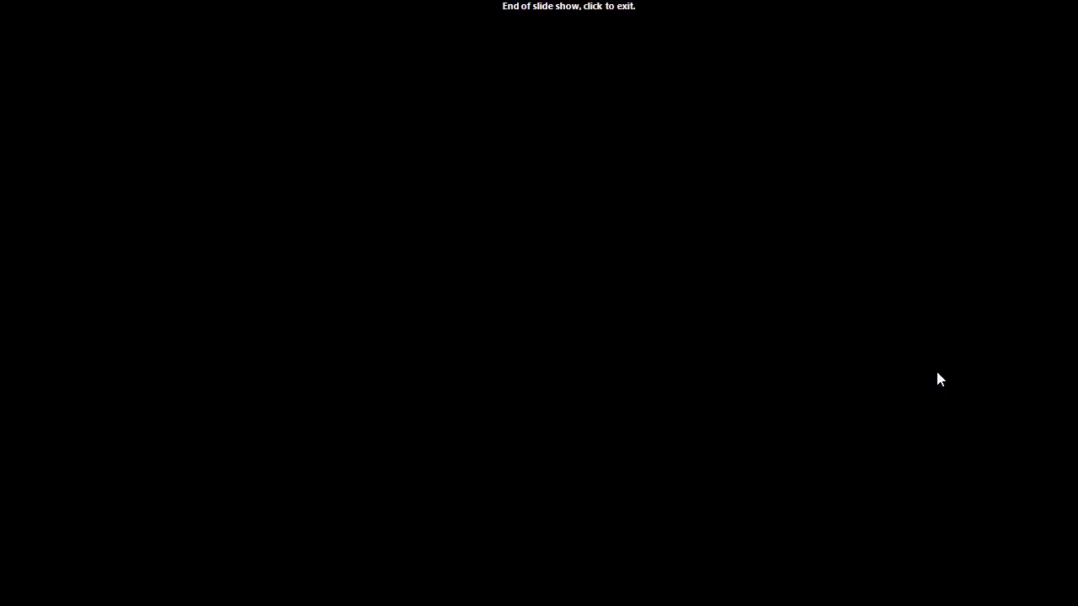
pyautogui.click(941, 379)
pyautogui.press('pageup')
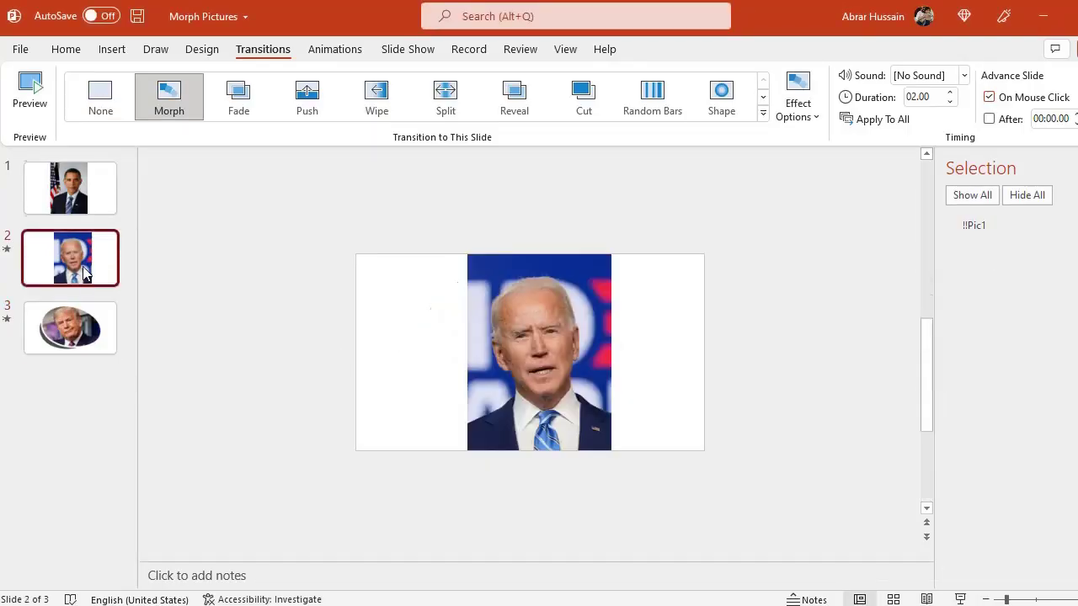
pyautogui.press('pageup')
pyautogui.click(57, 265)
pyautogui.click(61, 356)
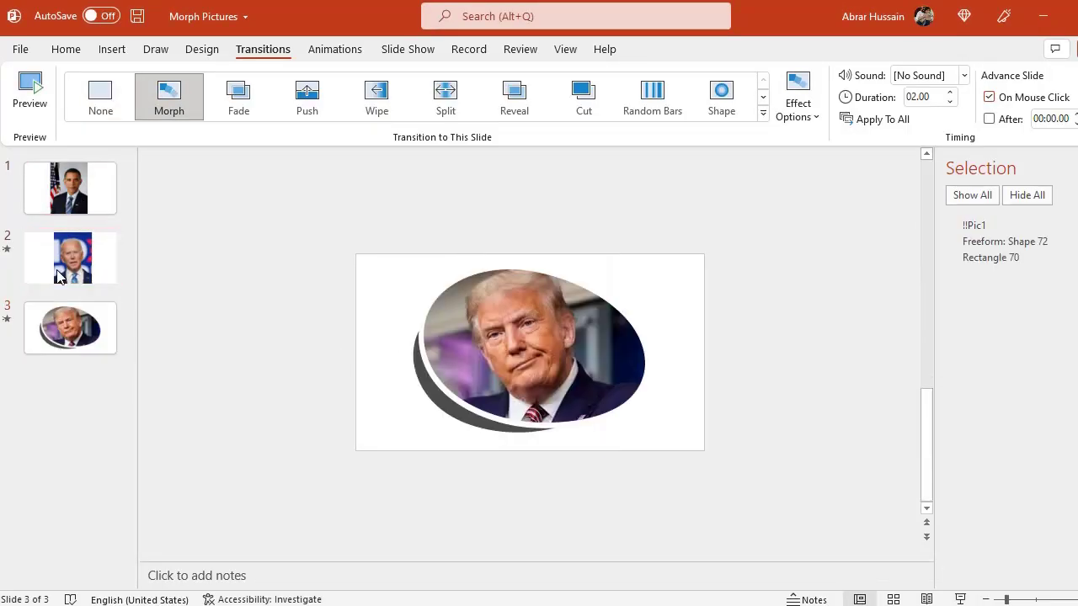
pyautogui.press('pageup')
pyautogui.press('pageup')
pyautogui.click(67, 268)
pyautogui.press('pagedown')
pyautogui.press('pageup')
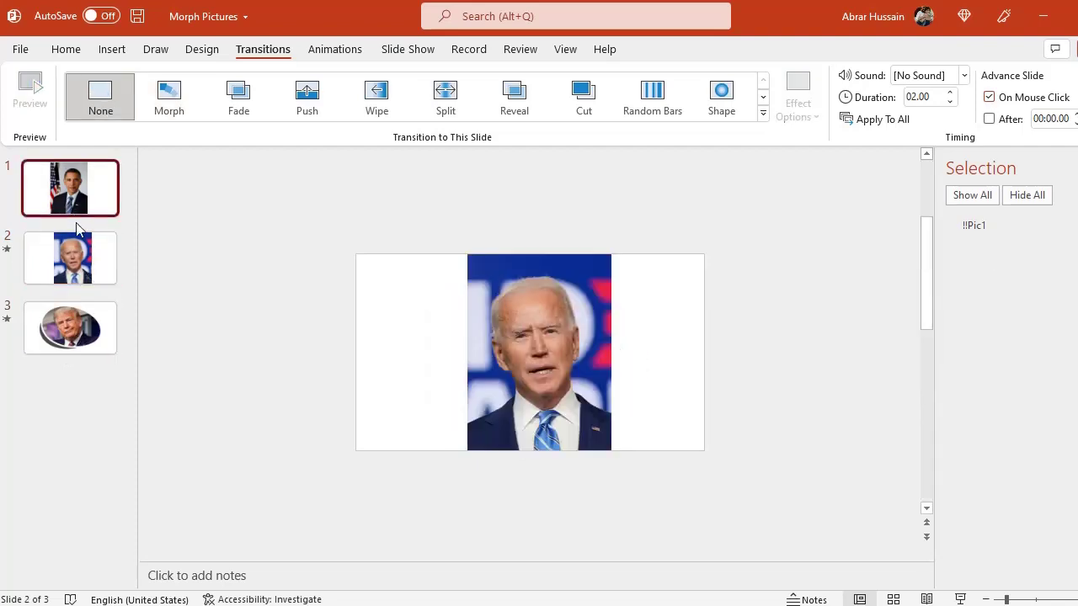
pyautogui.click(83, 320)
pyautogui.click(68, 283)
pyautogui.click(67, 212)
pyautogui.click(75, 262)
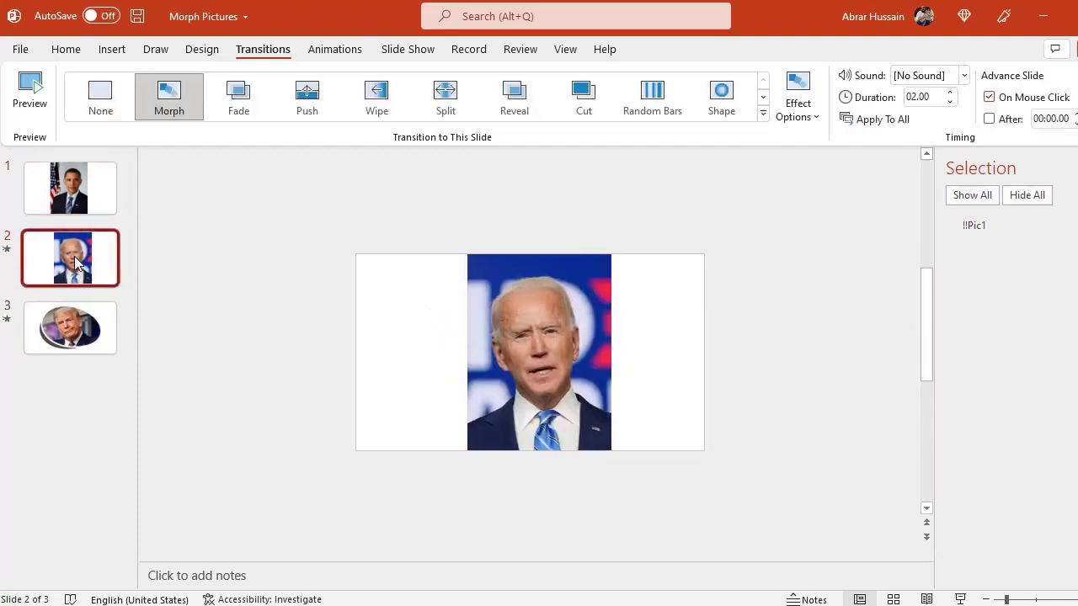
pyautogui.click(77, 307)
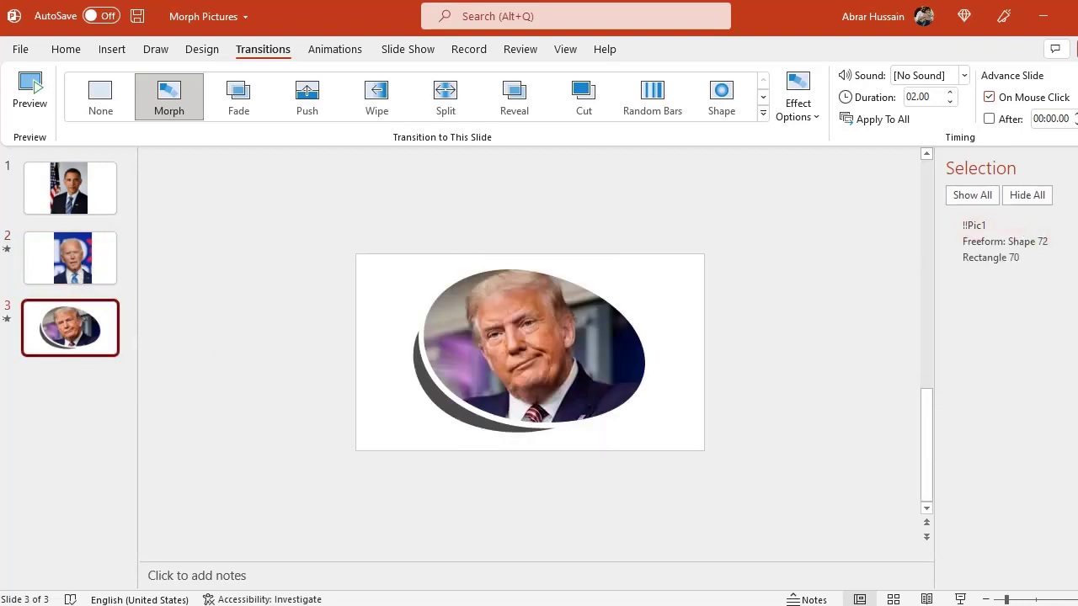
# - Select the background rectangle and the curved freeform shape in the Selection Pane
pyautogui.click(1015, 257)
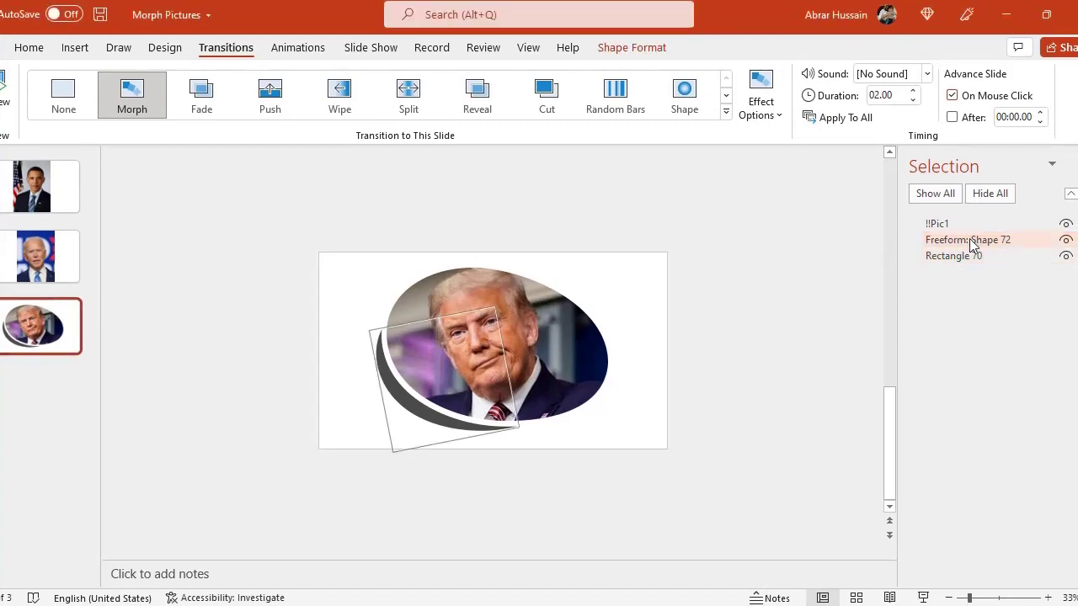
pyautogui.click(970, 241)
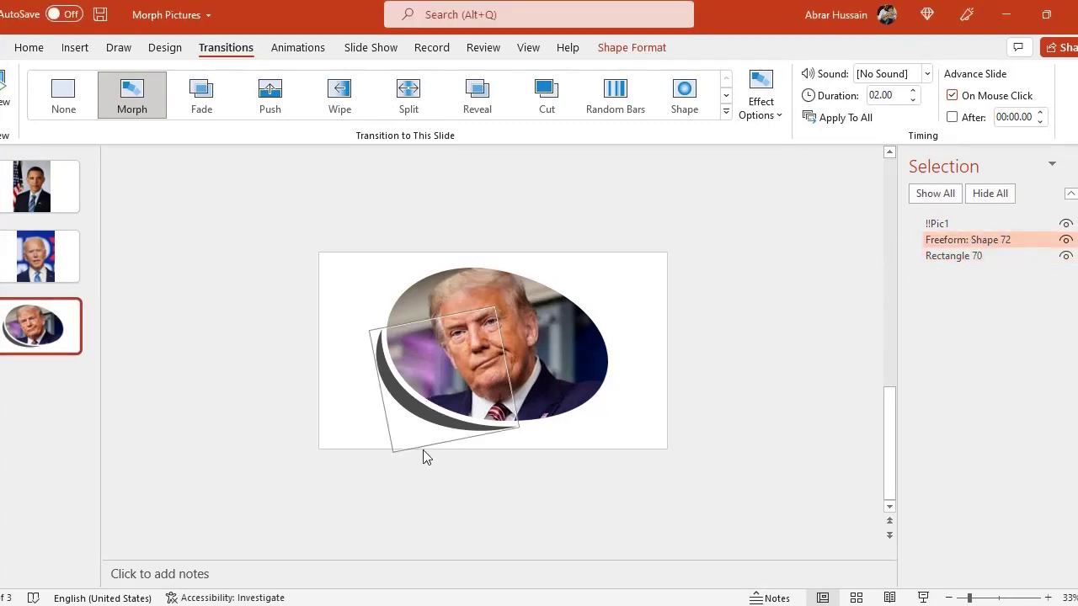
pyautogui.click(1013, 241)
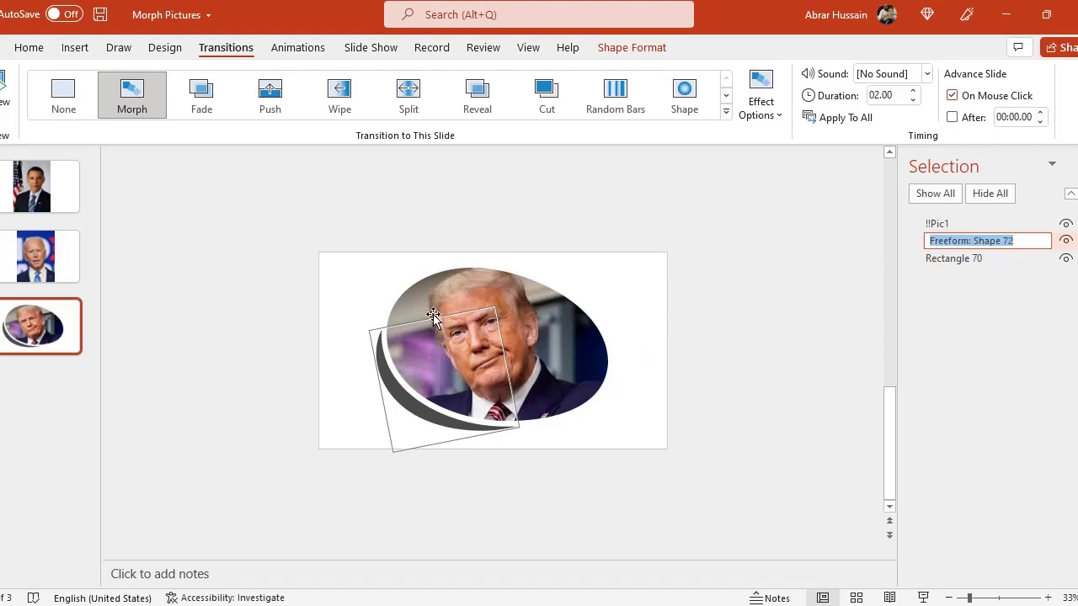
# - Drag the Trump picture up and right so it overhangs the slide's top-right edge
pyautogui.moveTo(433, 315); pyautogui.dragTo(593, 226)
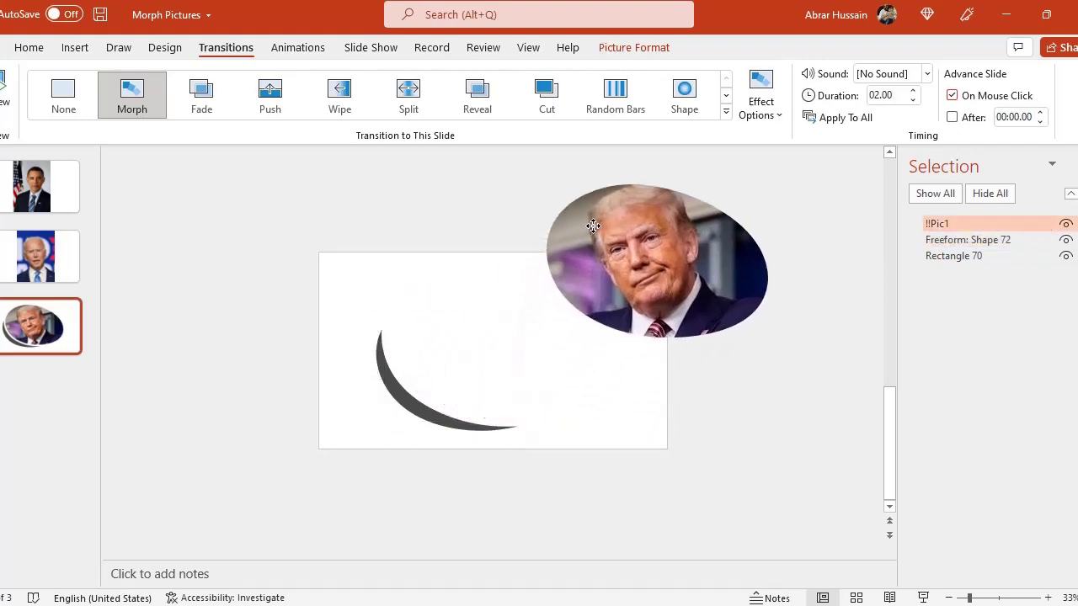
pyautogui.moveTo(645, 274); pyautogui.dragTo(555, 315)
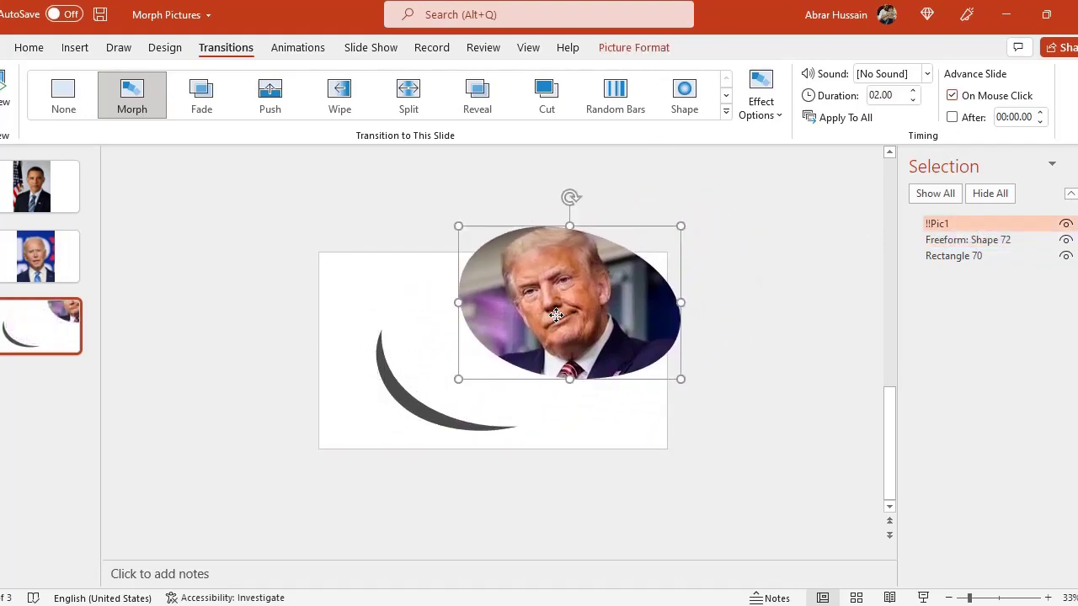
pyautogui.click(50, 333)
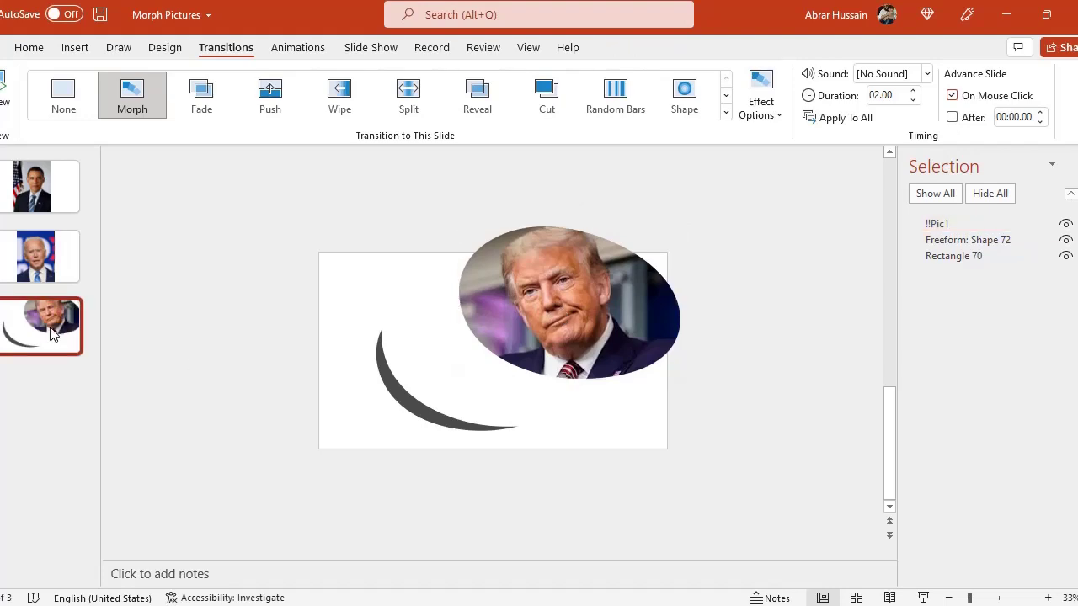
# - Duplicate the Trump slide, park slide 3's picture off the top-right, and preview slide 4's morph
pyautogui.hotkey('ctrl', 'd')
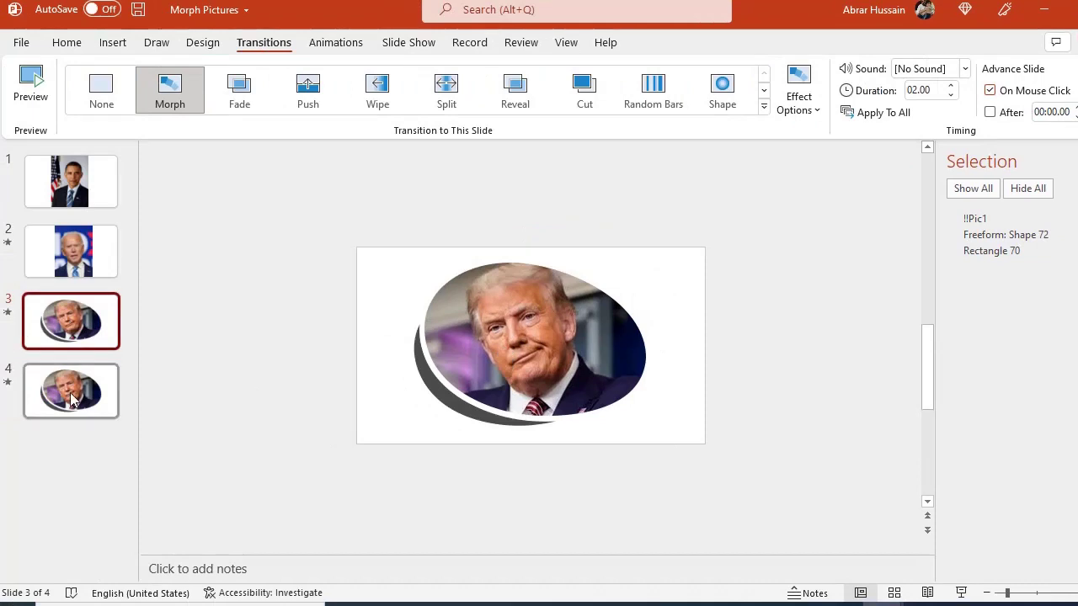
pyautogui.click(70, 392)
pyautogui.click(543, 366)
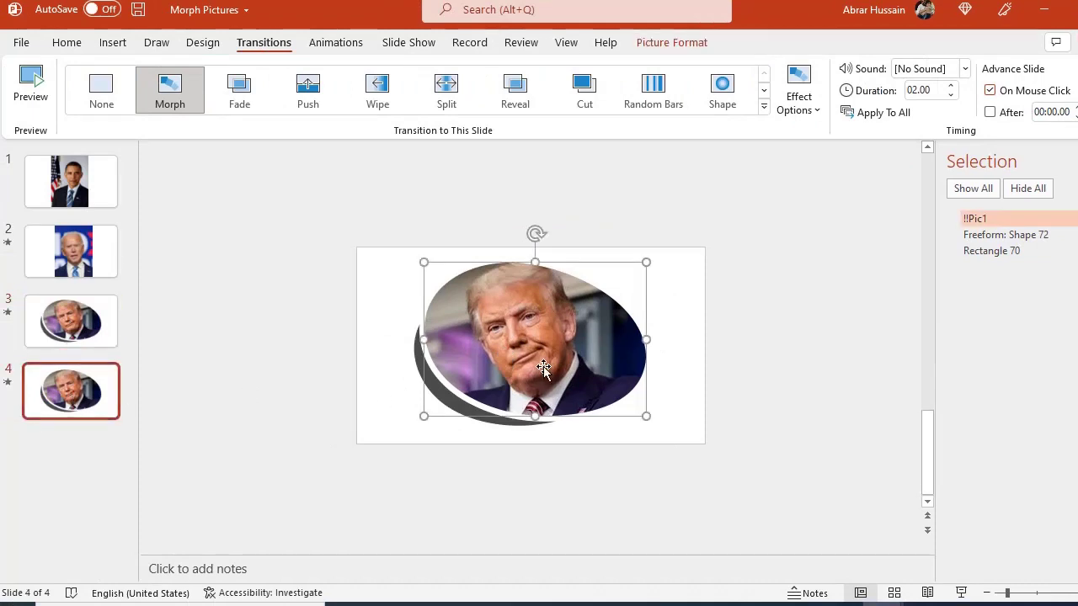
pyautogui.click(71, 320)
pyautogui.moveTo(523, 345)
pyautogui.mouseDown()
pyautogui.moveTo(774, 232)
pyautogui.moveTo(788, 260)
pyautogui.mouseUp()
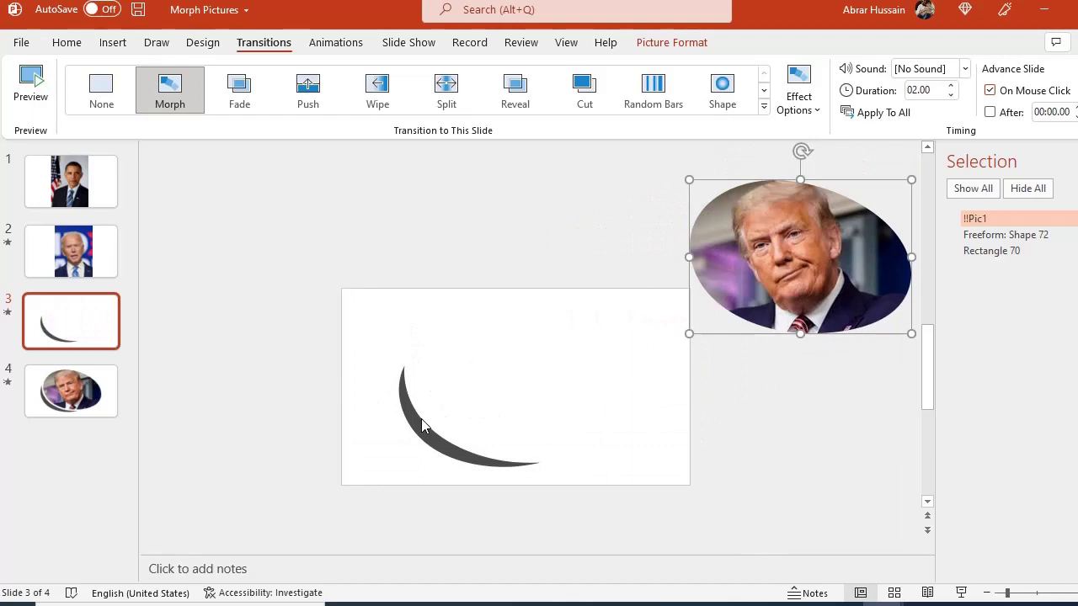
pyautogui.click(70, 370)
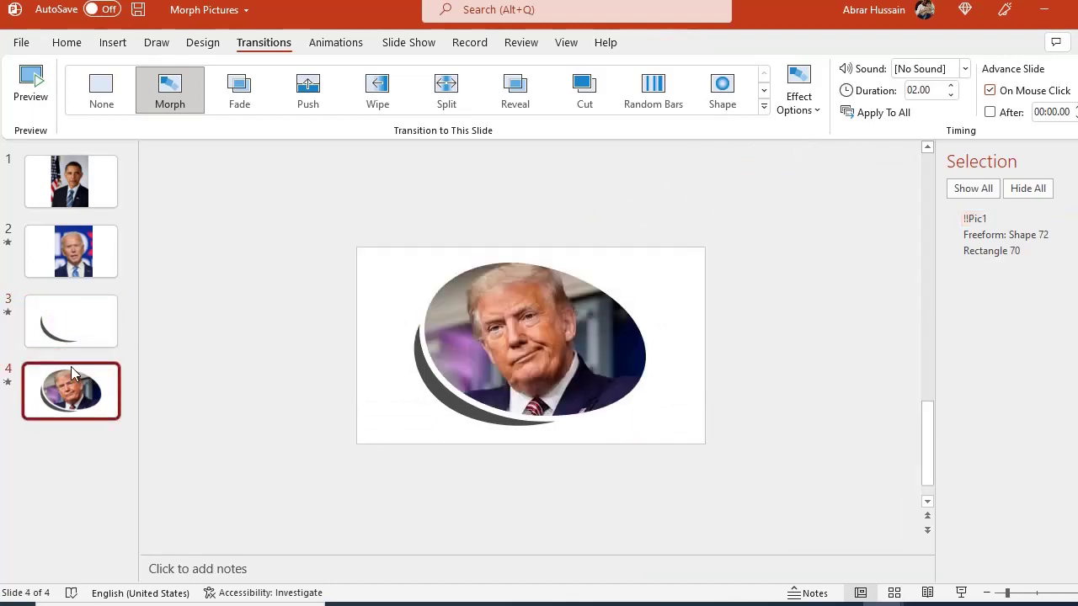
pyautogui.click(32, 80)
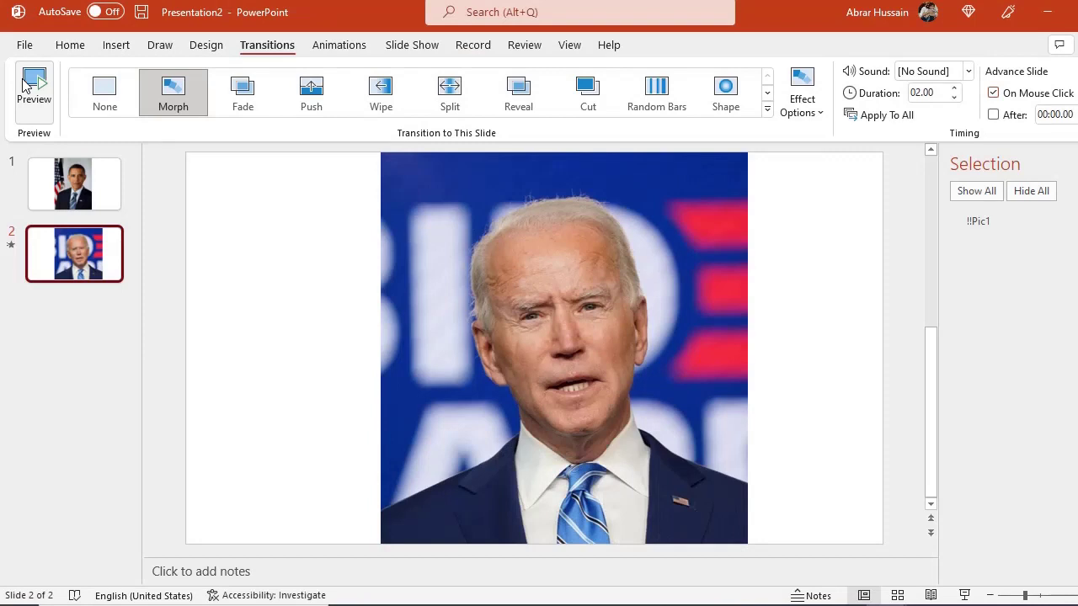
# - Select the Biden slide's !!Pic1 picture in the Selection pane to check its name
pyautogui.click(997, 221)
pyautogui.click(996, 221)
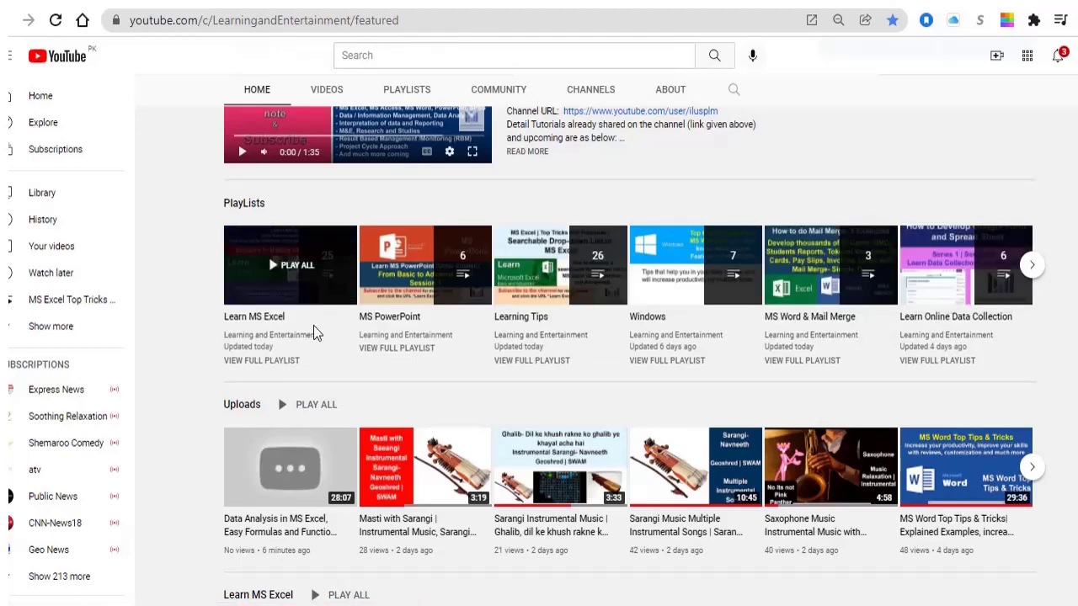
pyautogui.scroll(-2, 390, 316)
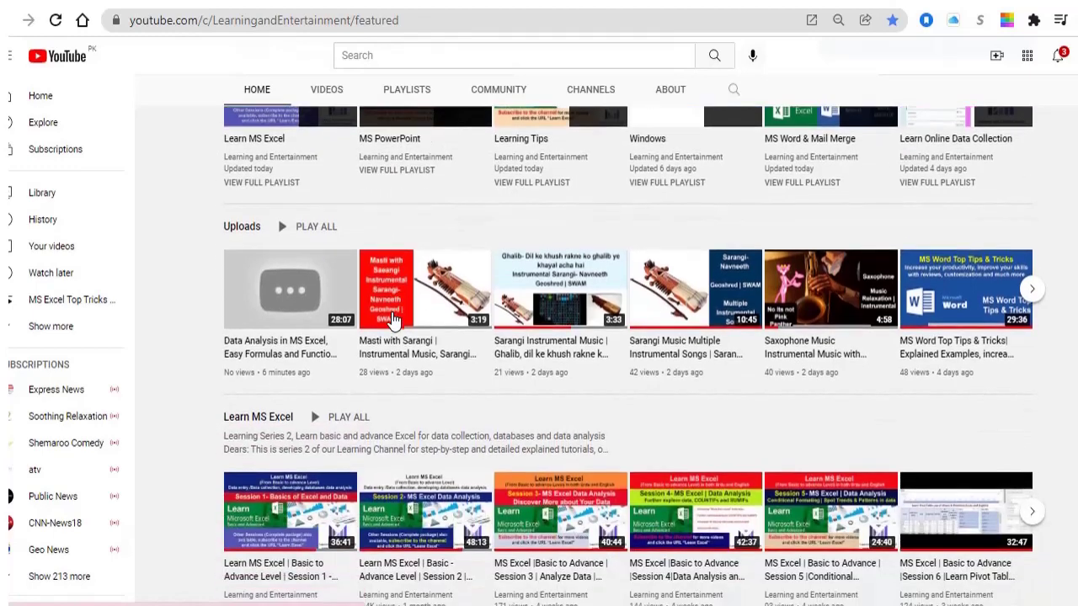
pyautogui.scroll(-2, 390, 316)
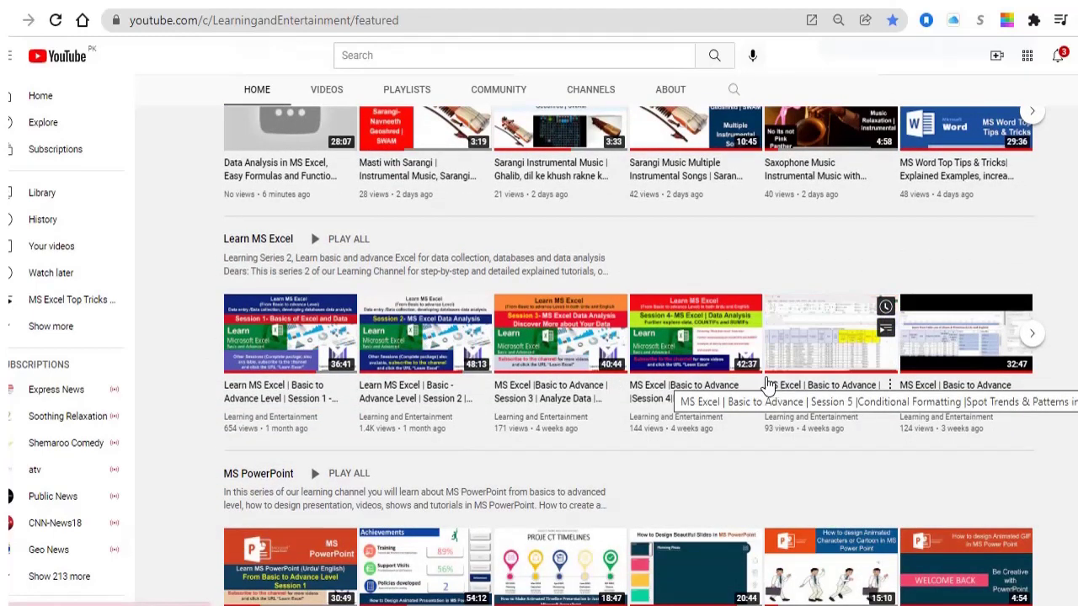
pyautogui.scroll(-2, 513, 410)
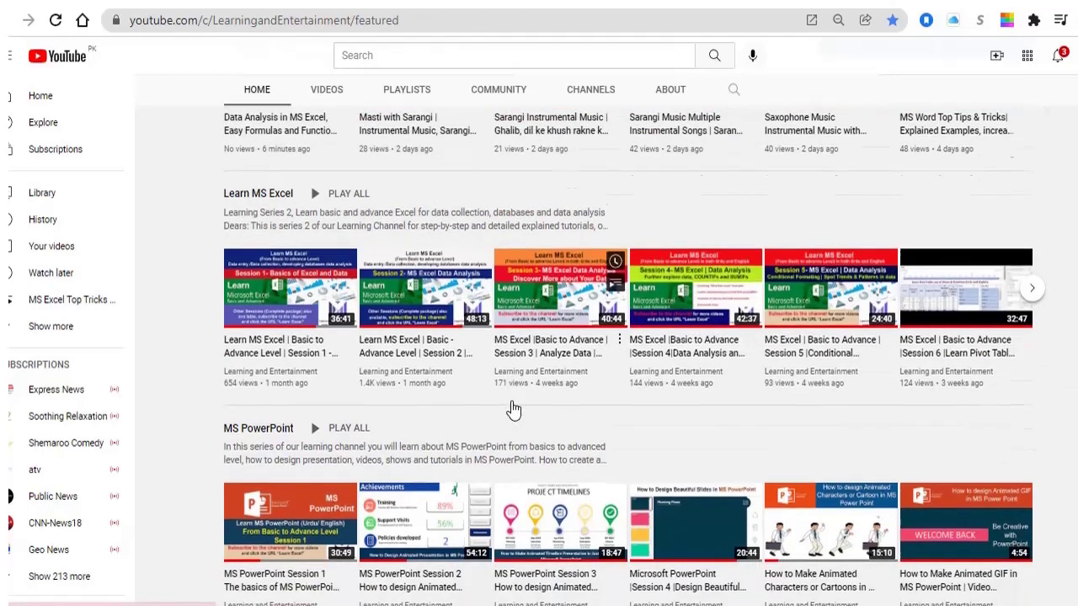
pyautogui.scroll(-3, 513, 410)
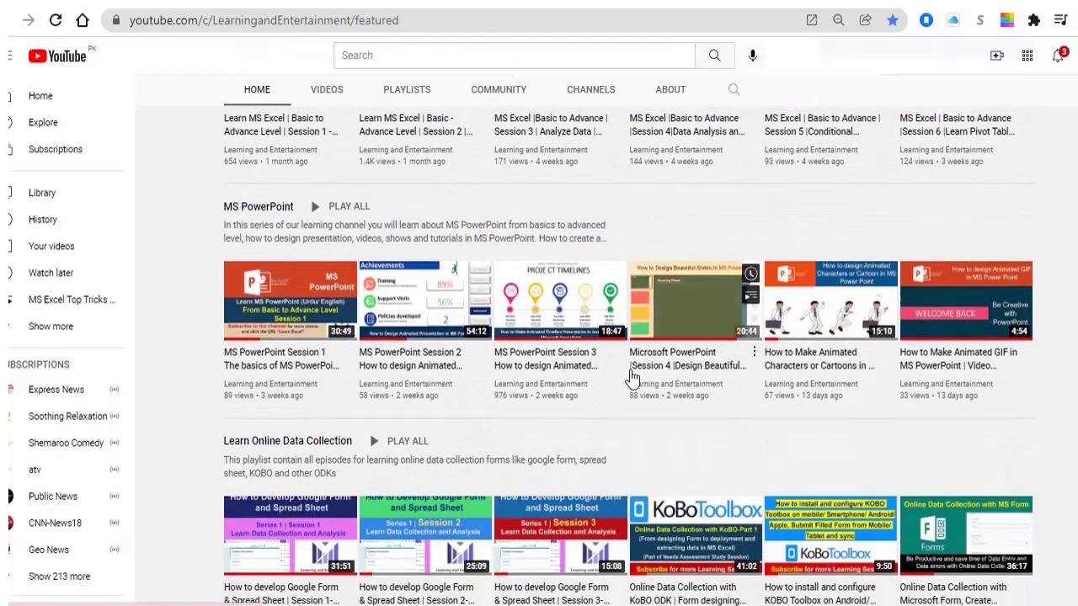
pyautogui.scroll(-1, 607, 394)
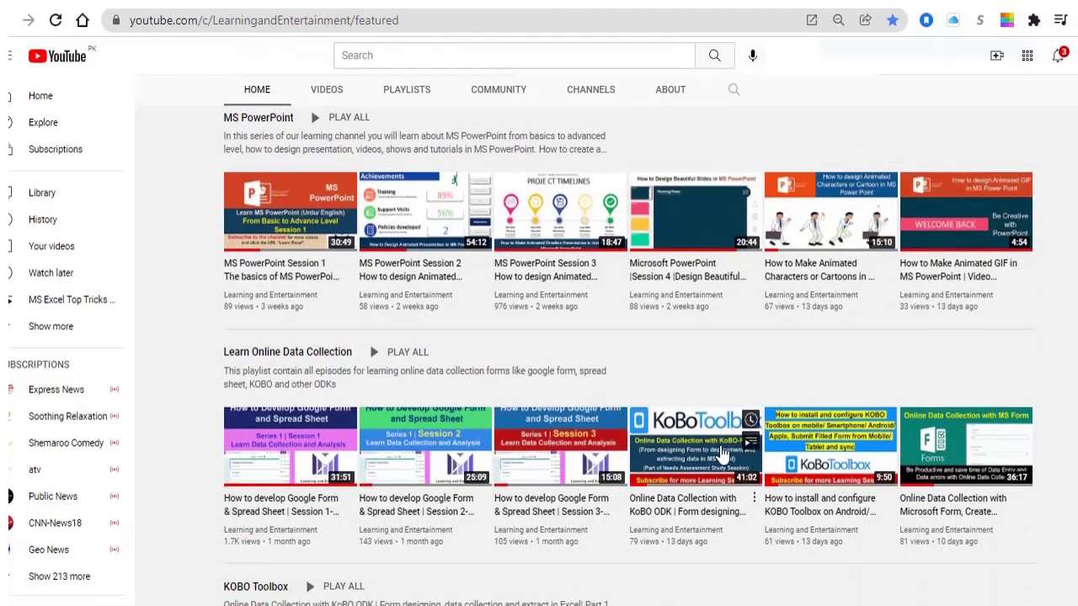
pyautogui.scroll(5, 289, 350)
pyautogui.scroll(2, 289, 350)
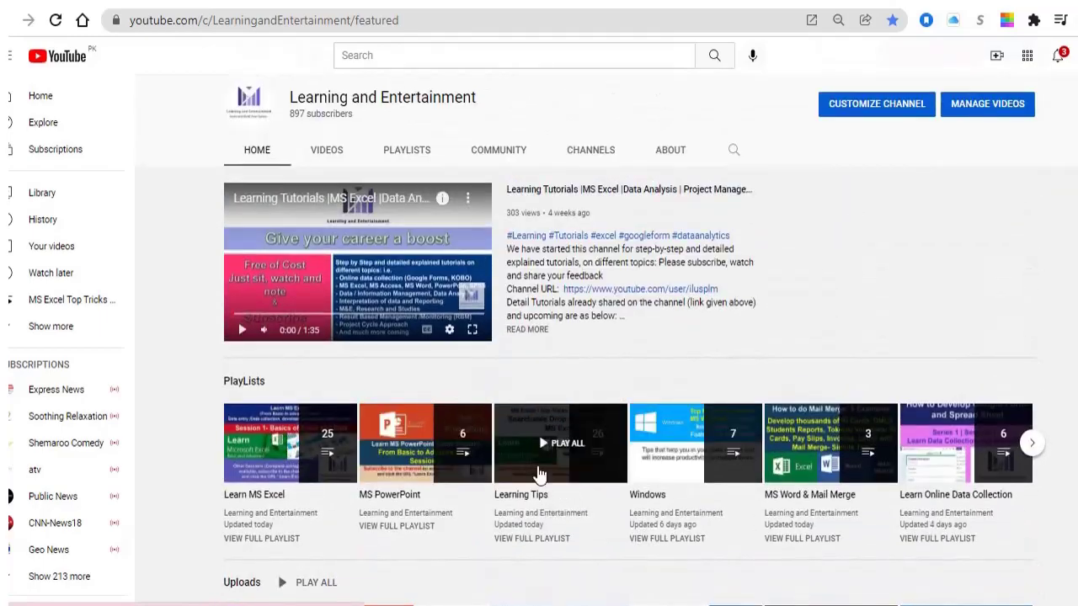